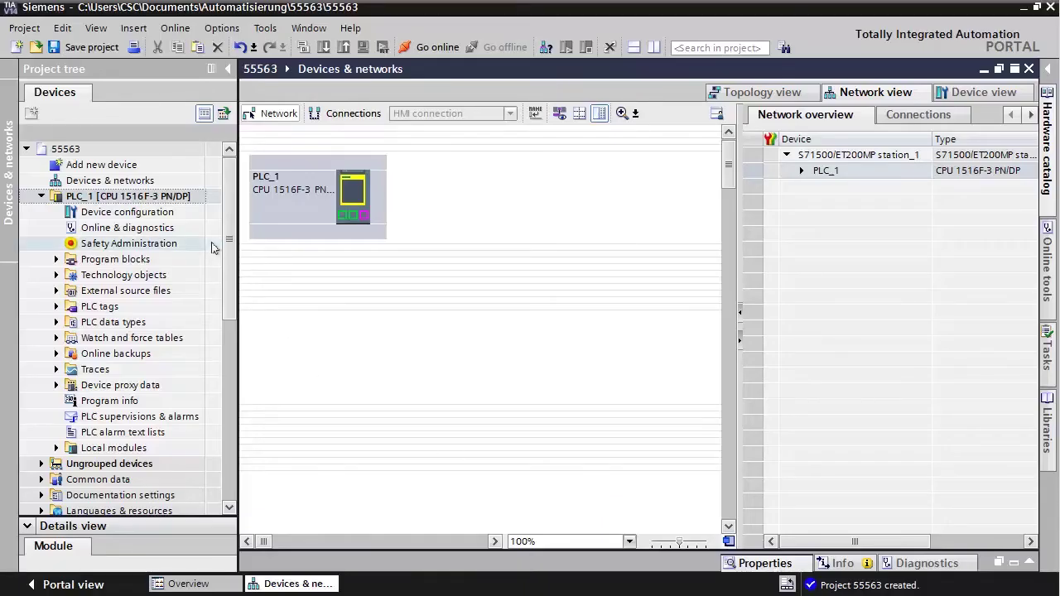
Define a password protecting PLC_1's safety program under Safety Administration's Access protection.
double_click(165, 245)
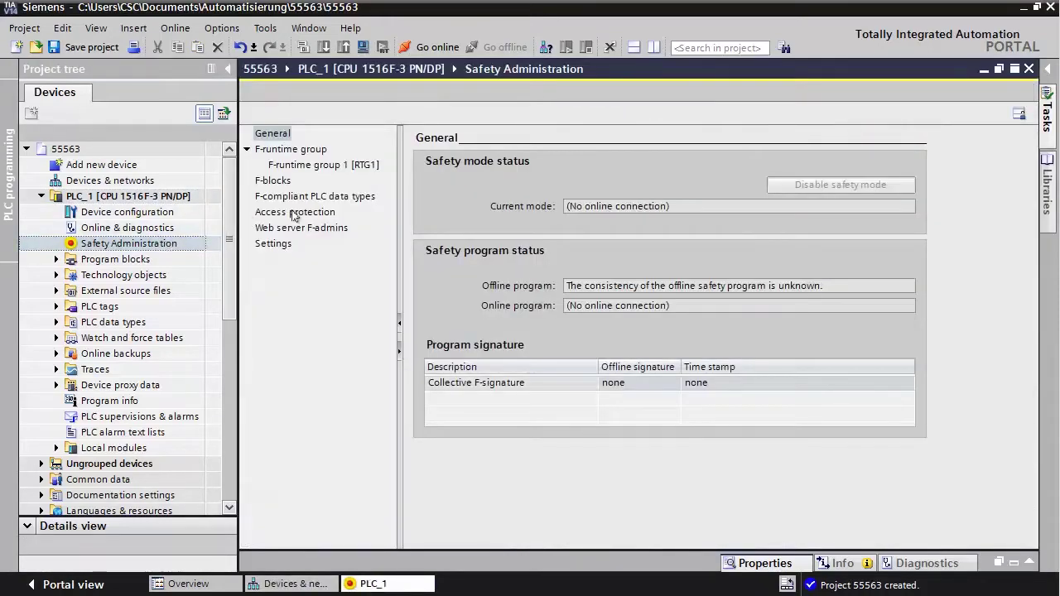
left_click(294, 213)
left_click(745, 215)
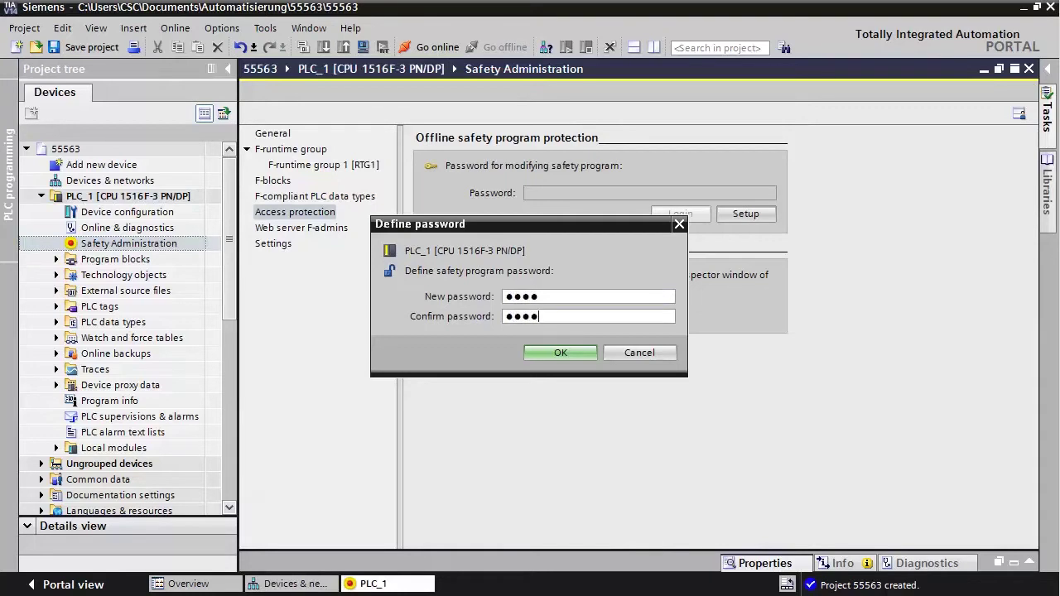
key("Return")
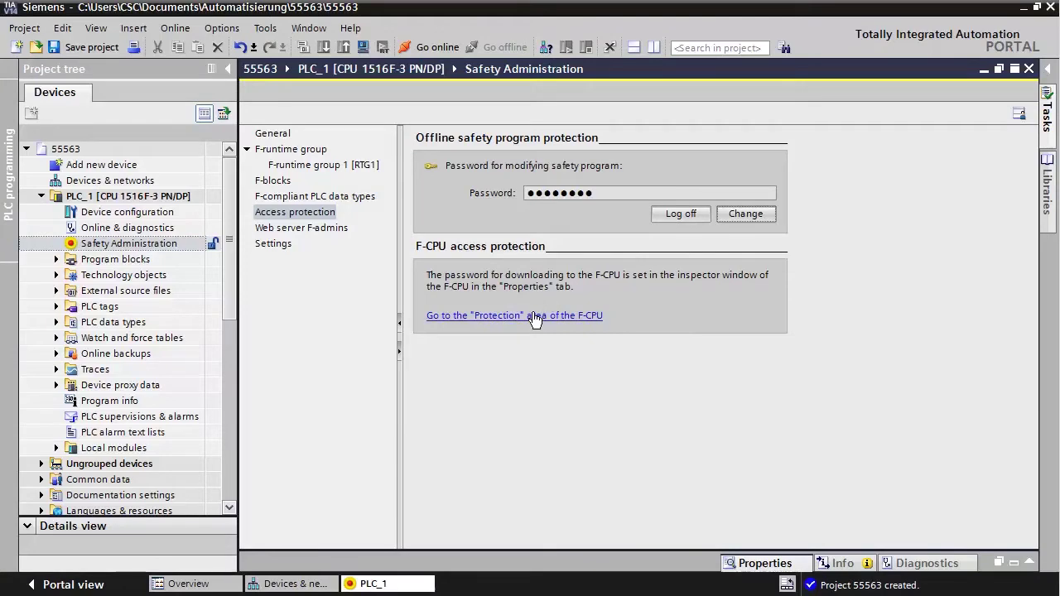
Set PLC_1 to Full access (no protection) and give full fail-safe access a password.
left_click(535, 317)
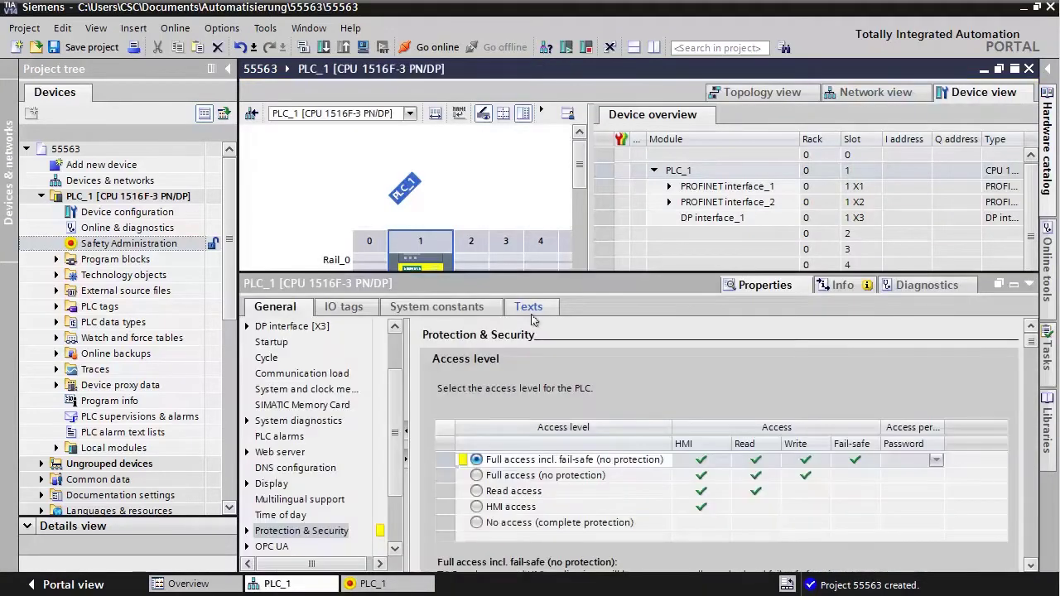
left_click(476, 477)
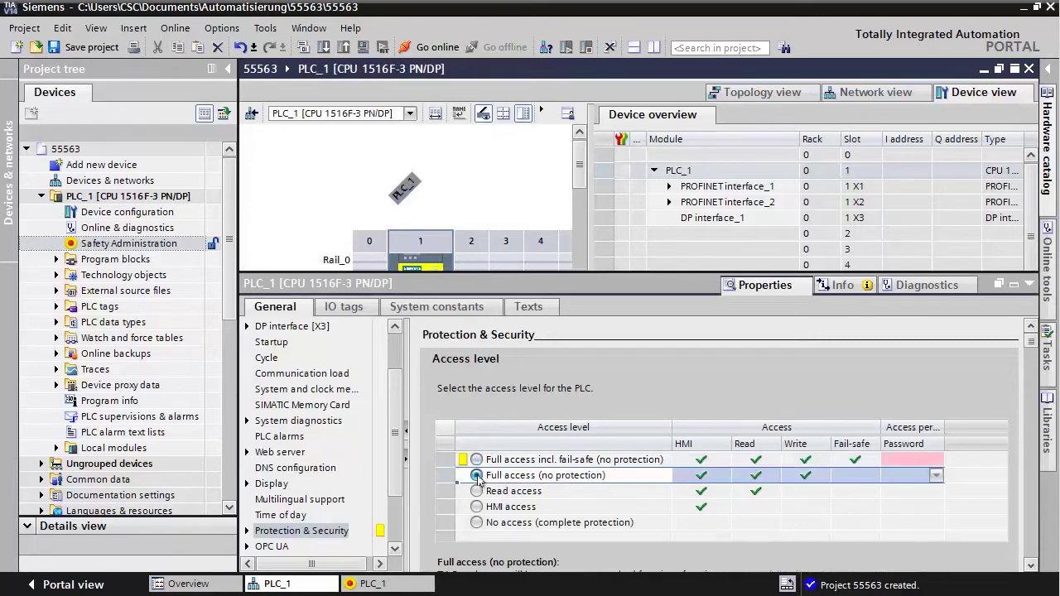
left_click(890, 463)
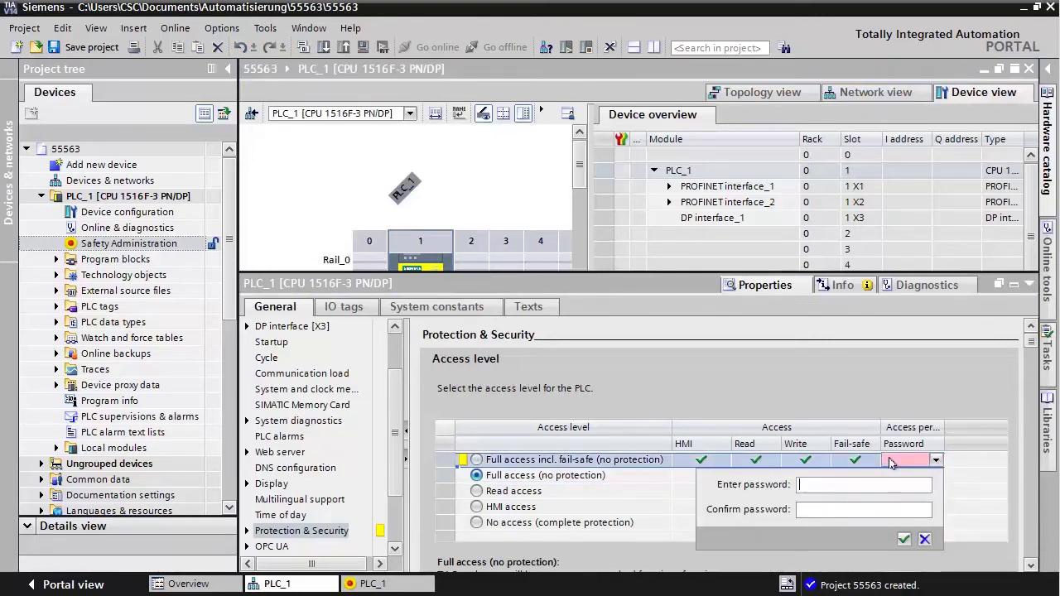
type("***")
key("Return")
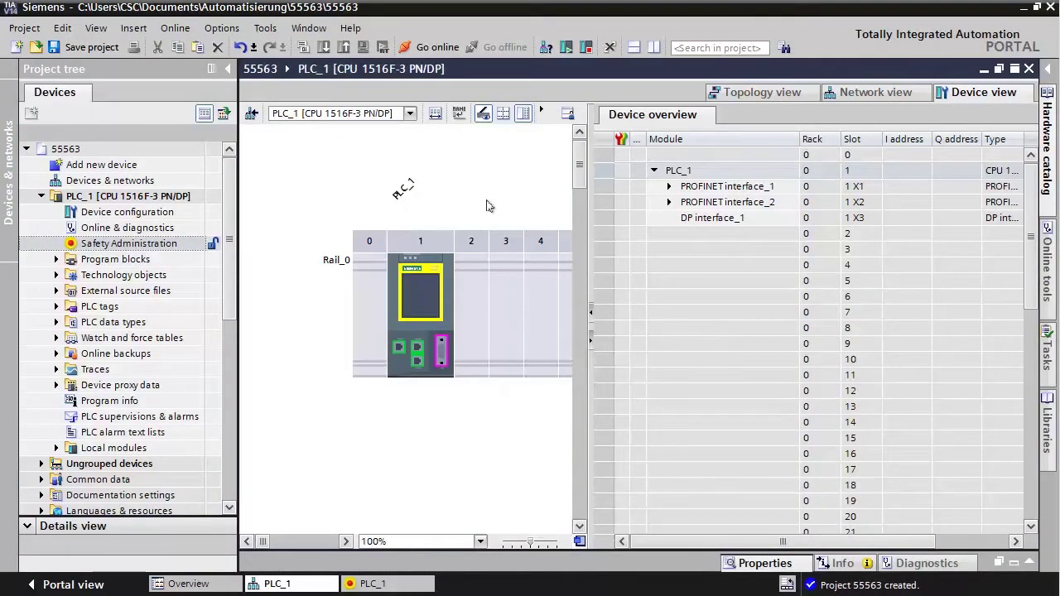
In Network view, browse the hardware catalog to Murrelektronik MVK-MPNIO-F version V2.1.
left_click(851, 92)
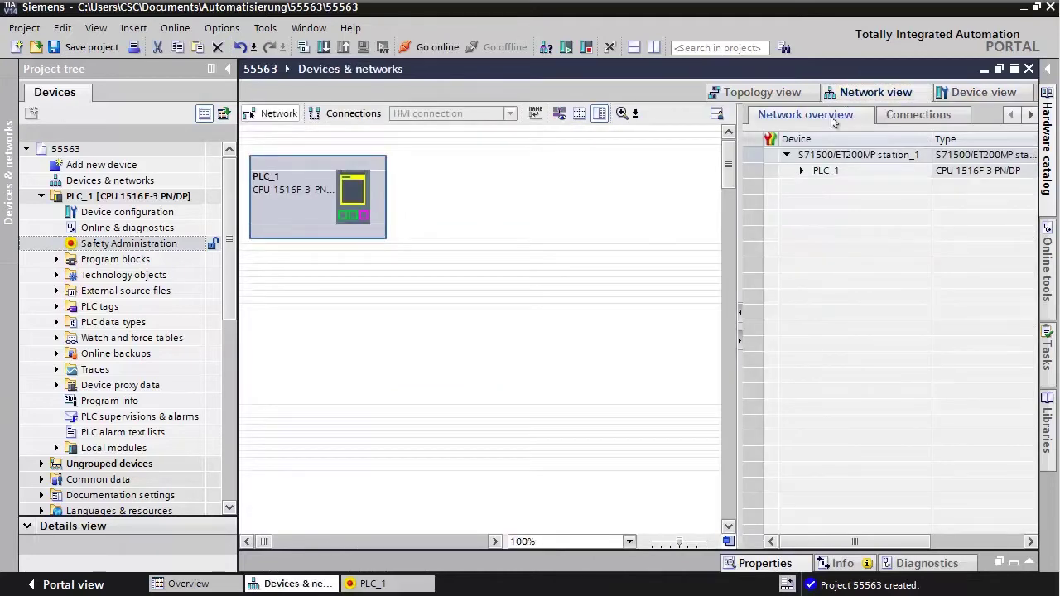
left_click(1048, 116)
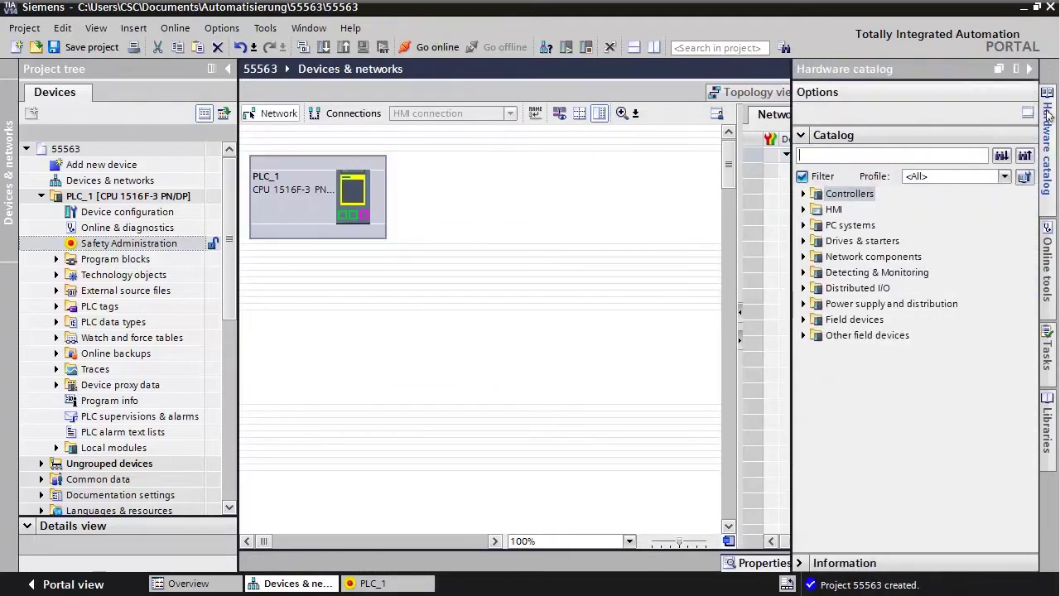
left_click(803, 336)
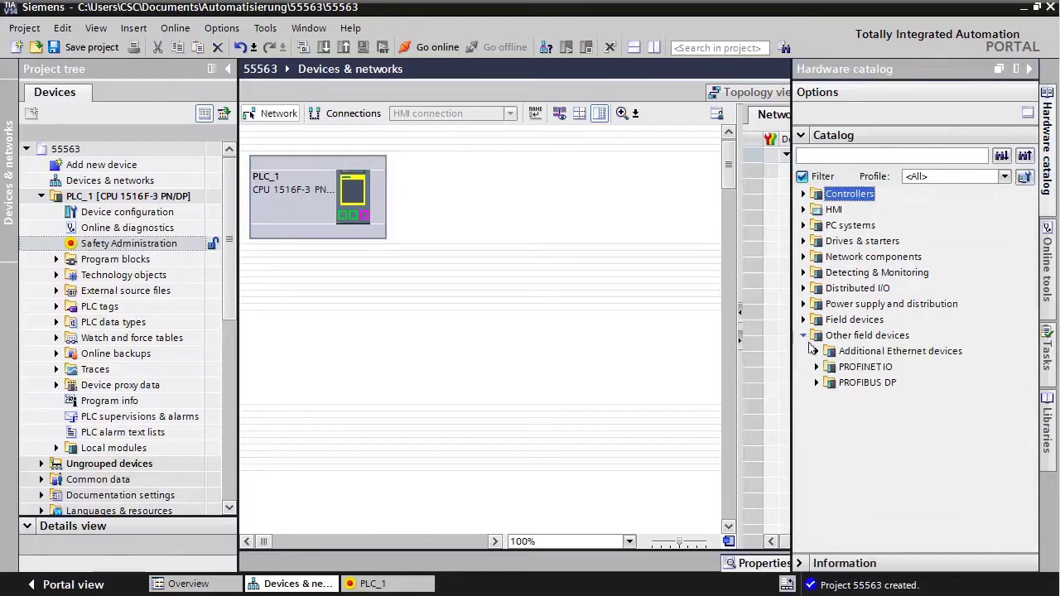
left_click(817, 367)
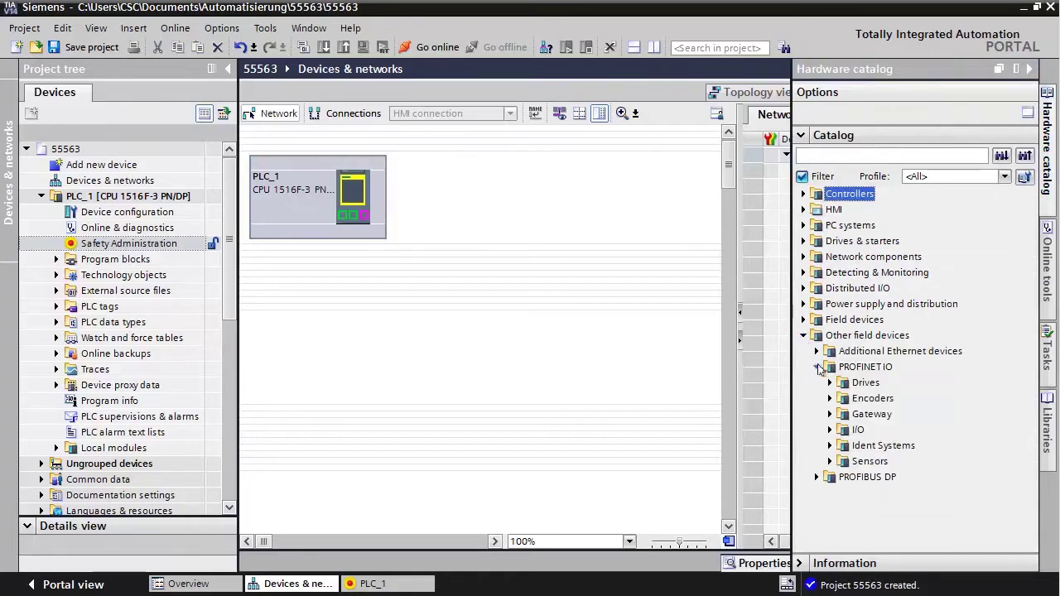
left_click(831, 430)
left_click(844, 446)
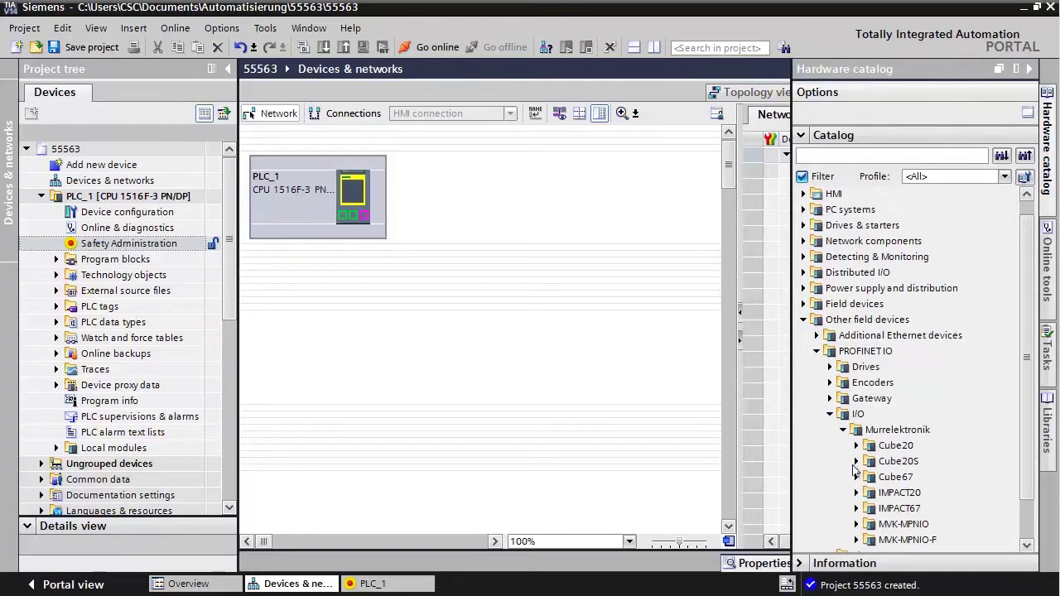
left_click(856, 540)
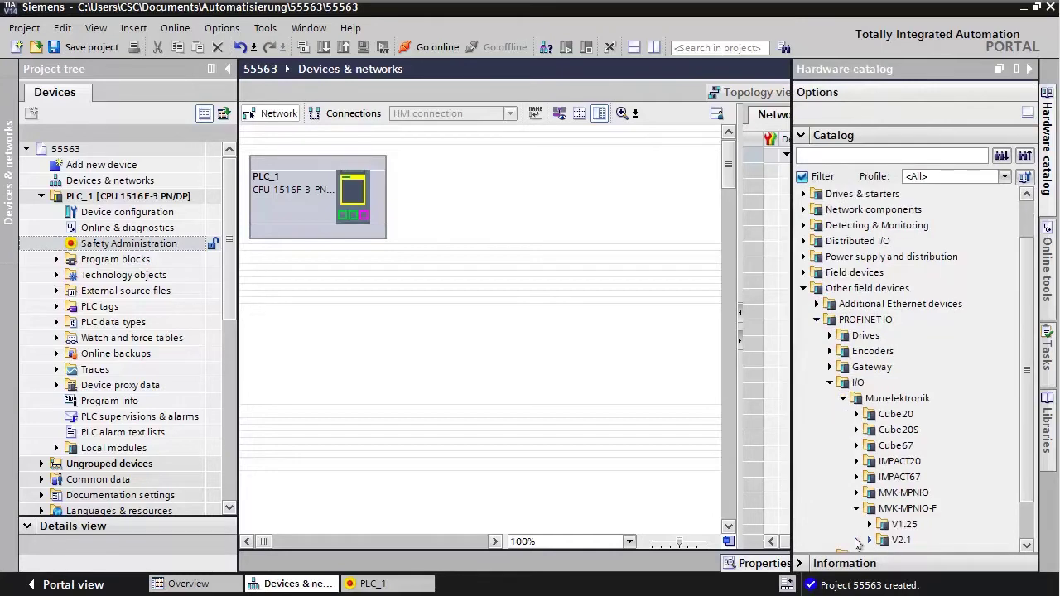
left_click(870, 540)
scroll(918, 483, "down", 2)
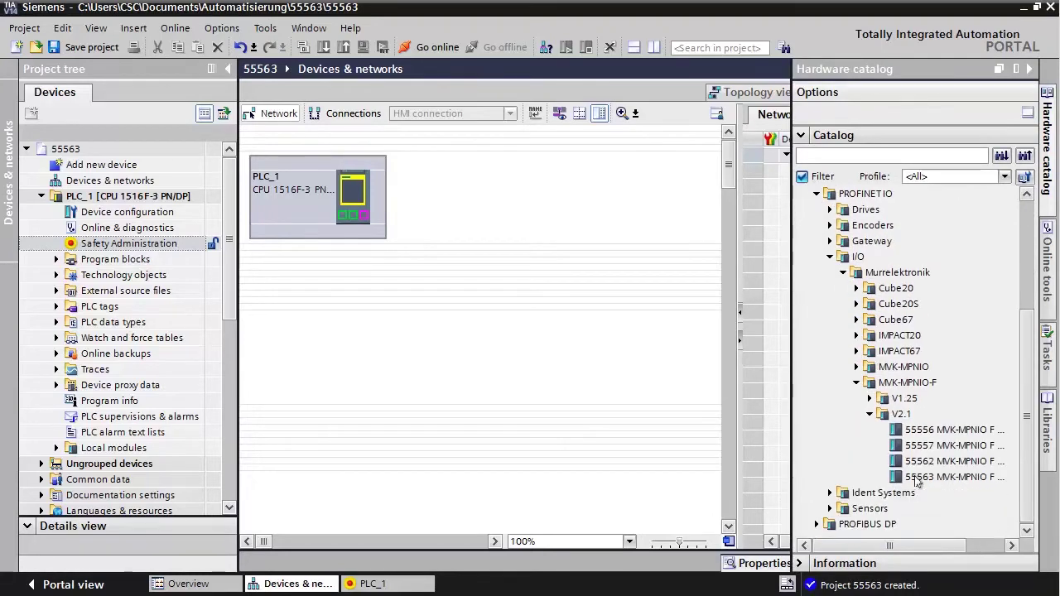
Place module 55563 on the network and assign it to PLC_1.PROFINET interface_1.
left_click_drag(918, 481, 437, 197)
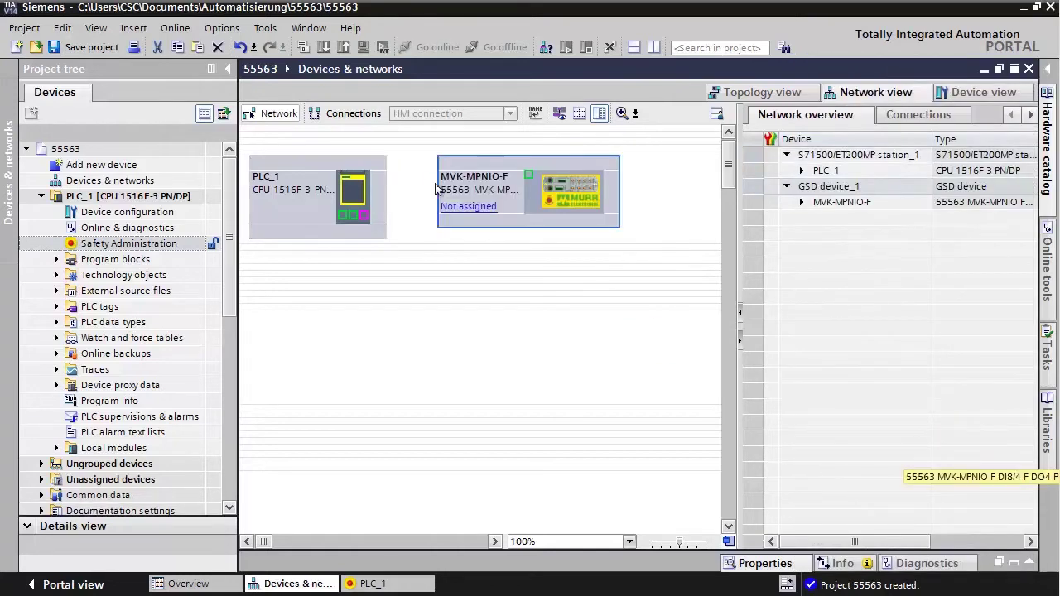
left_click(470, 209)
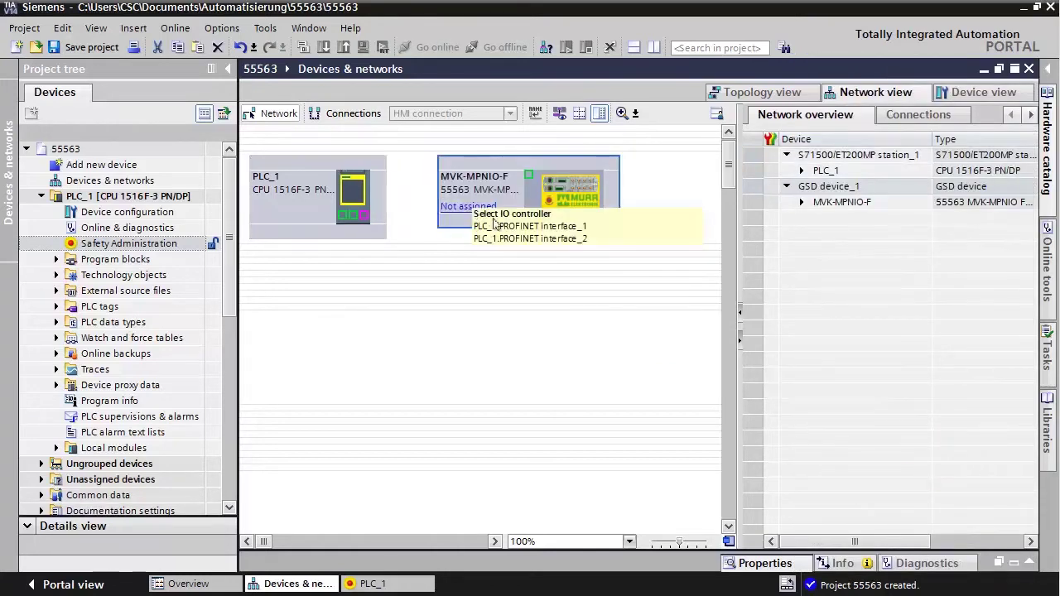
left_click(509, 226)
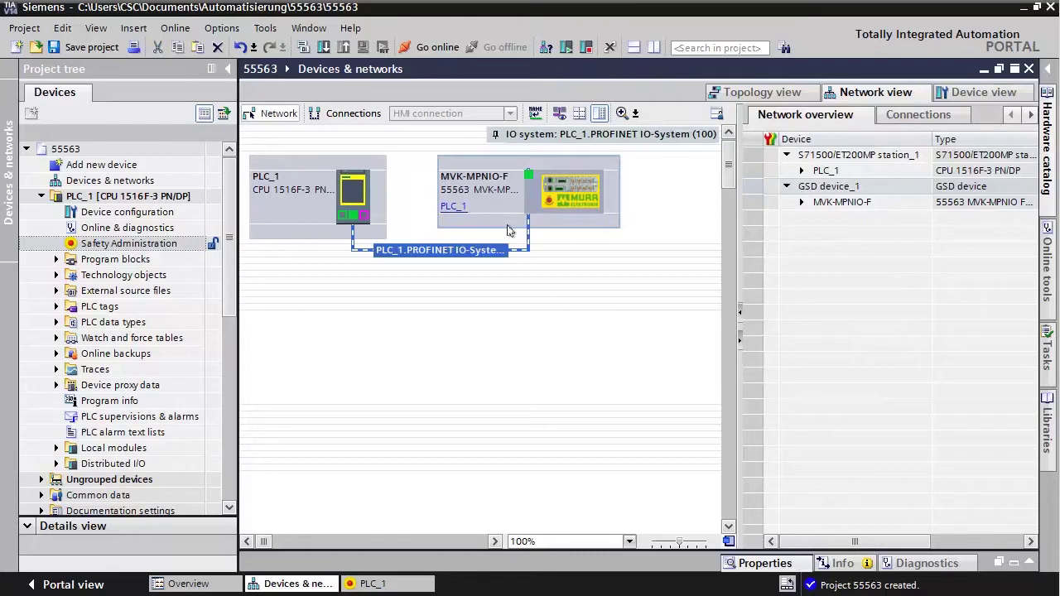
Open the MVK-MPNIO-F device view and select FS Data under device granular passivation modules.
double_click(575, 197)
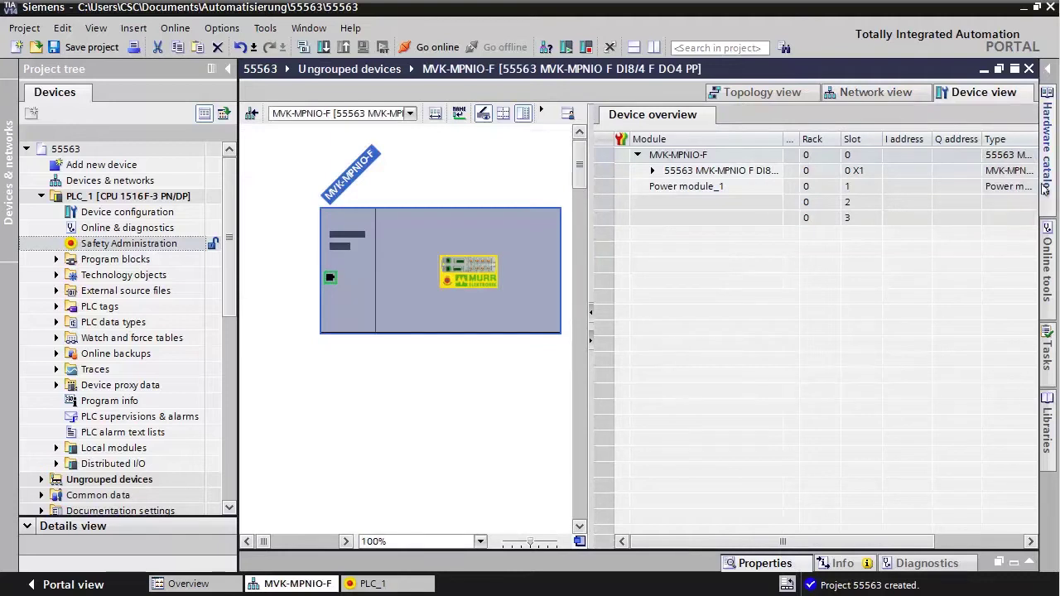
left_click(1046, 185)
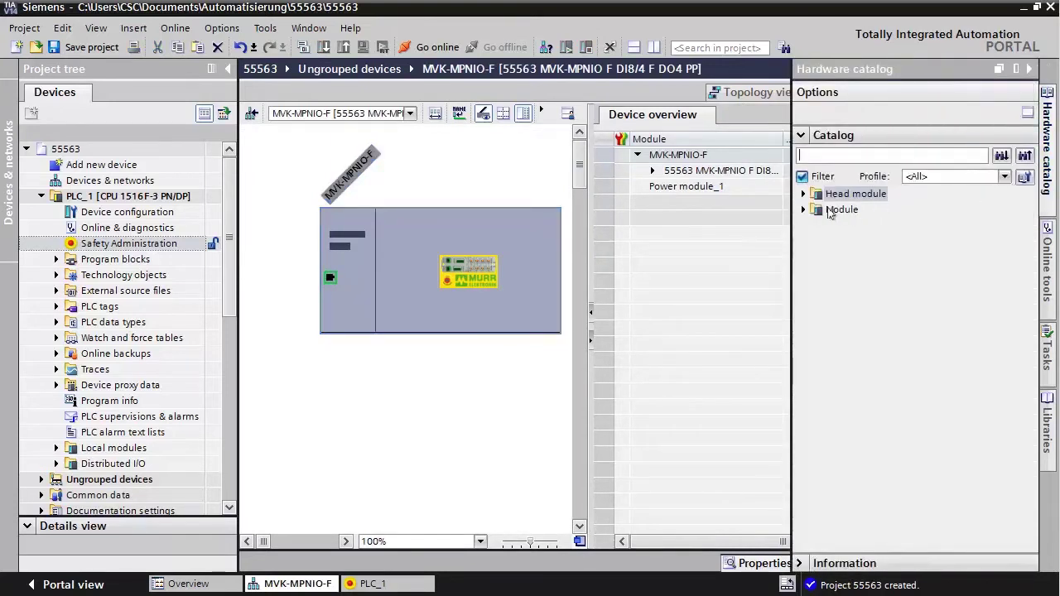
left_click(804, 211)
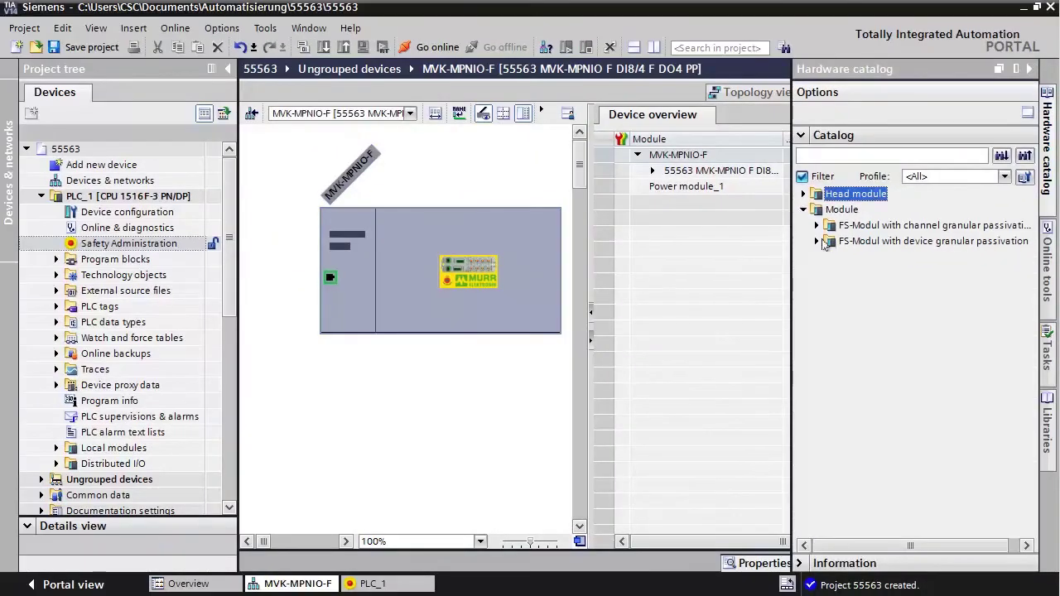
left_click(623, 195)
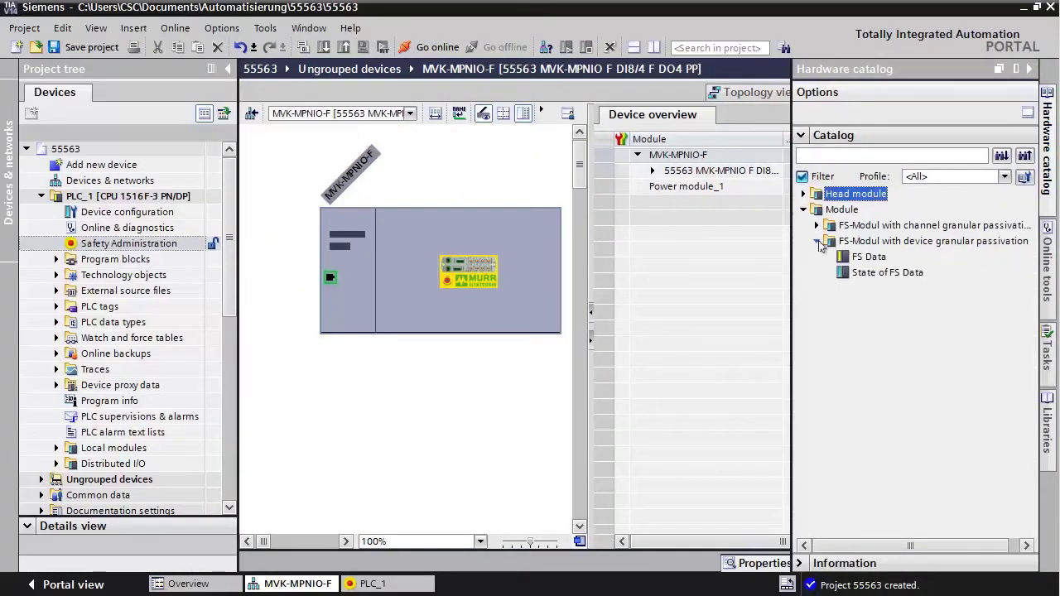
left_click(876, 259)
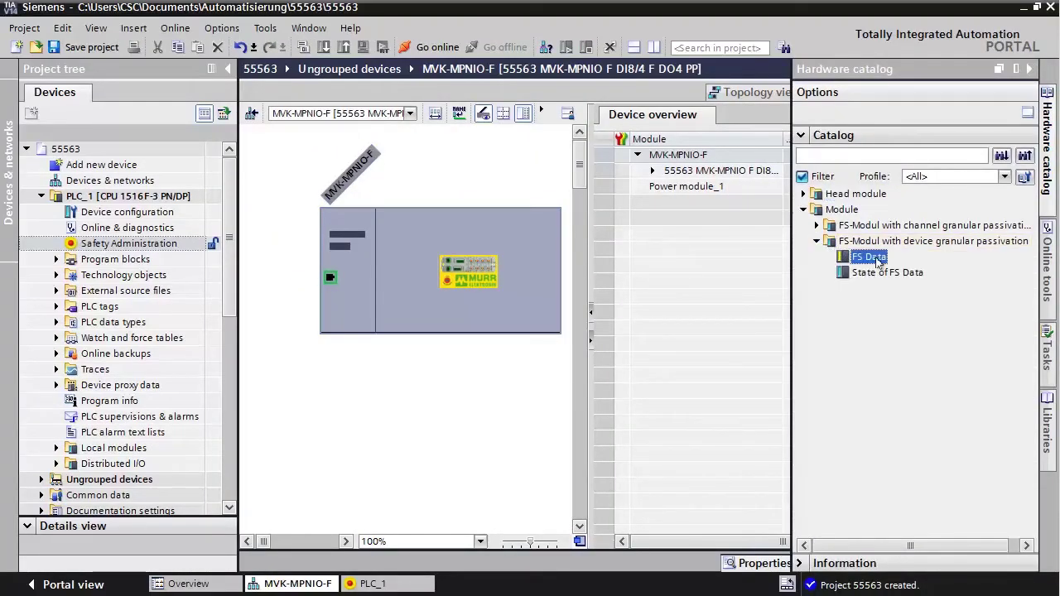
Insert FS Data into slot 2 and show its PROFIsafe parameters, editing F_Dest_Add.
left_click_drag(874, 261, 725, 206)
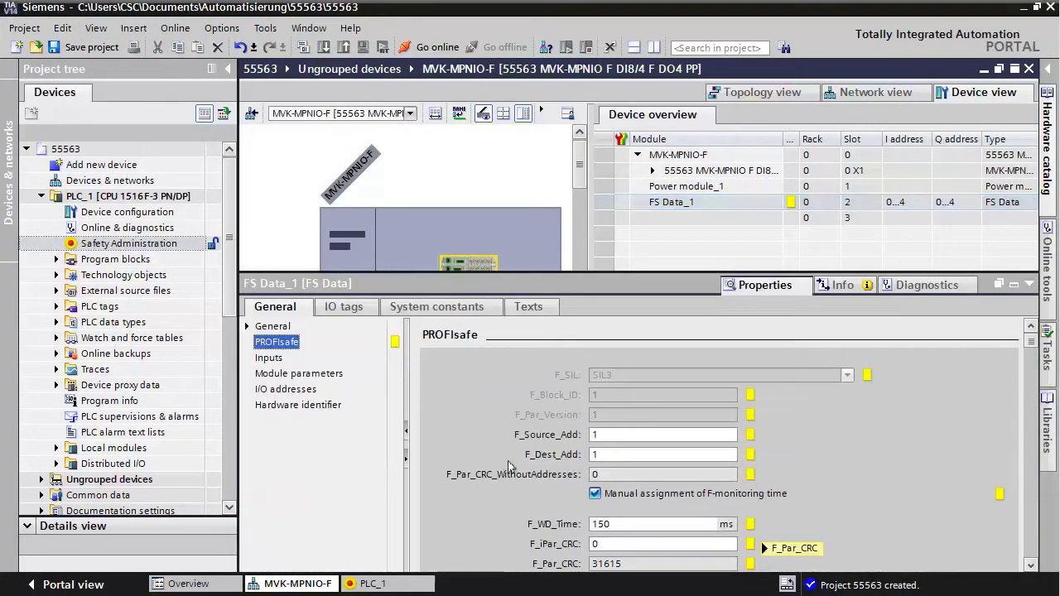
left_click(302, 376)
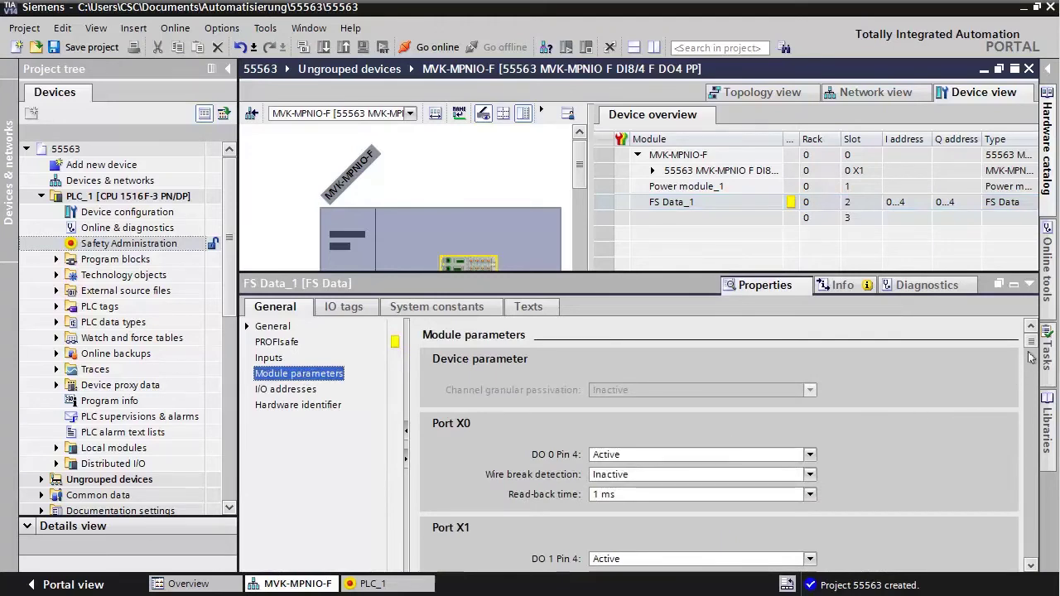
scroll(1032, 357, "down", 9)
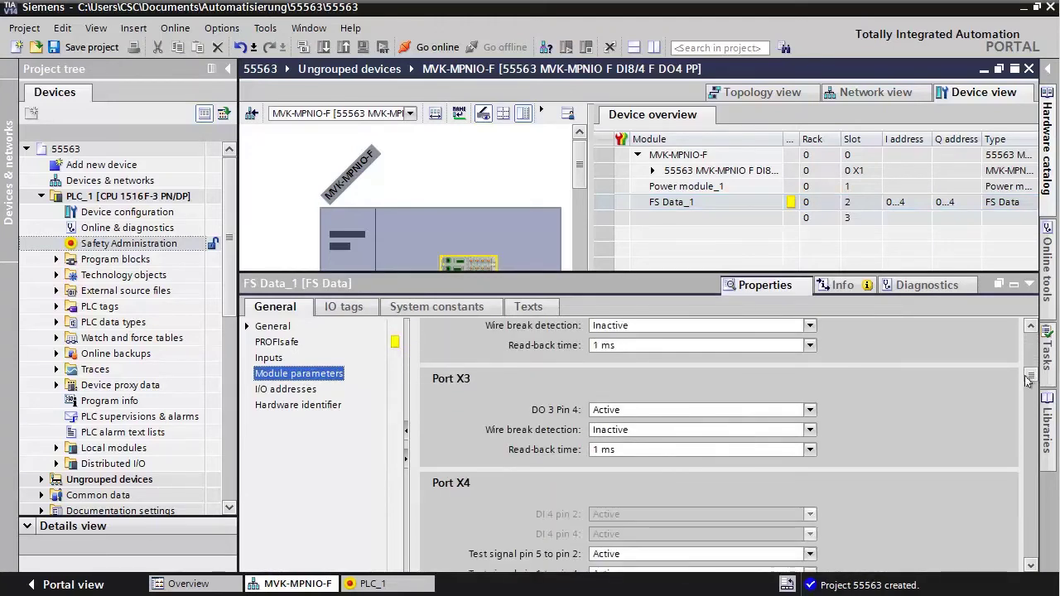
left_click_drag(1030, 379, 1031, 340)
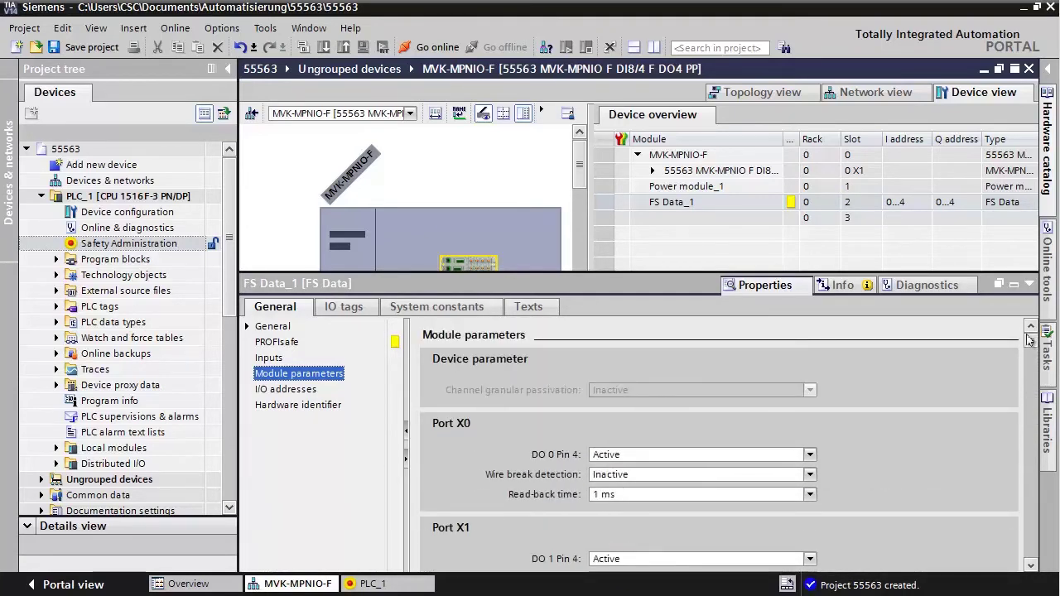
left_click(299, 342)
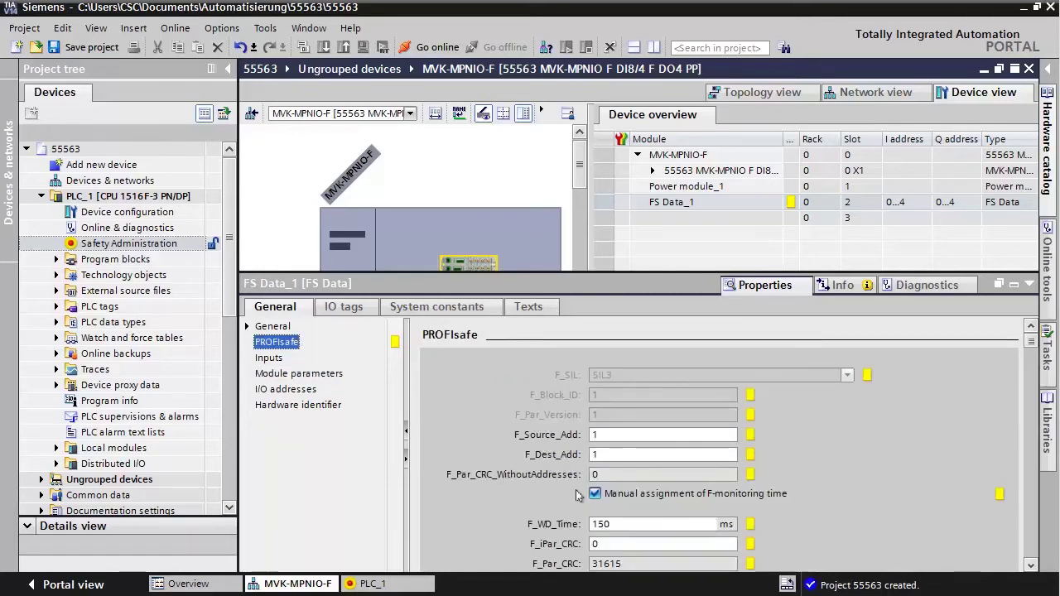
double_click(613, 454)
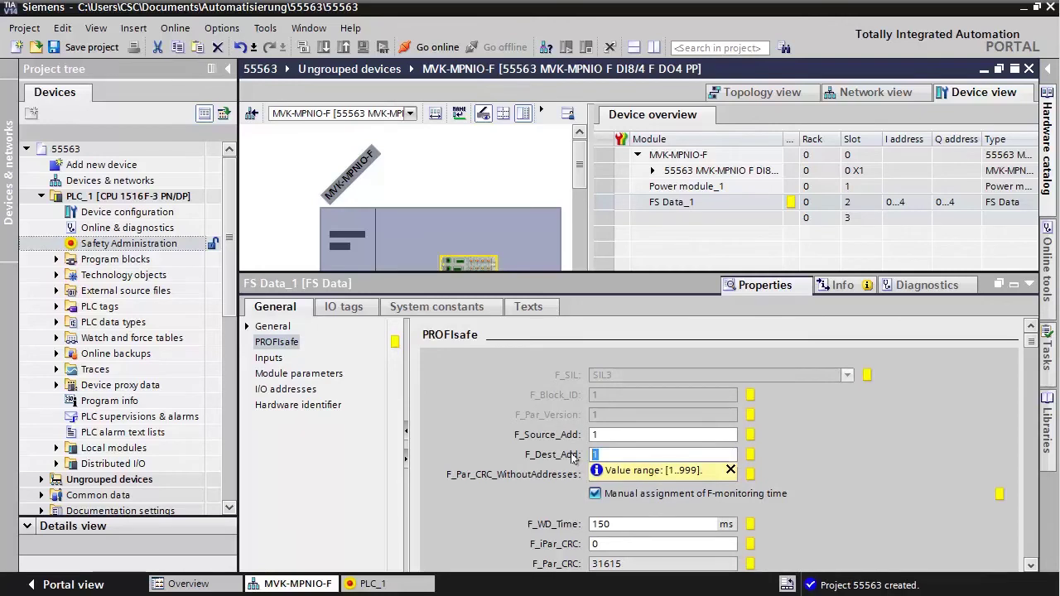
Start the MVK Safety Configurator device tool from FS Data_1's context menu.
right_click(650, 201)
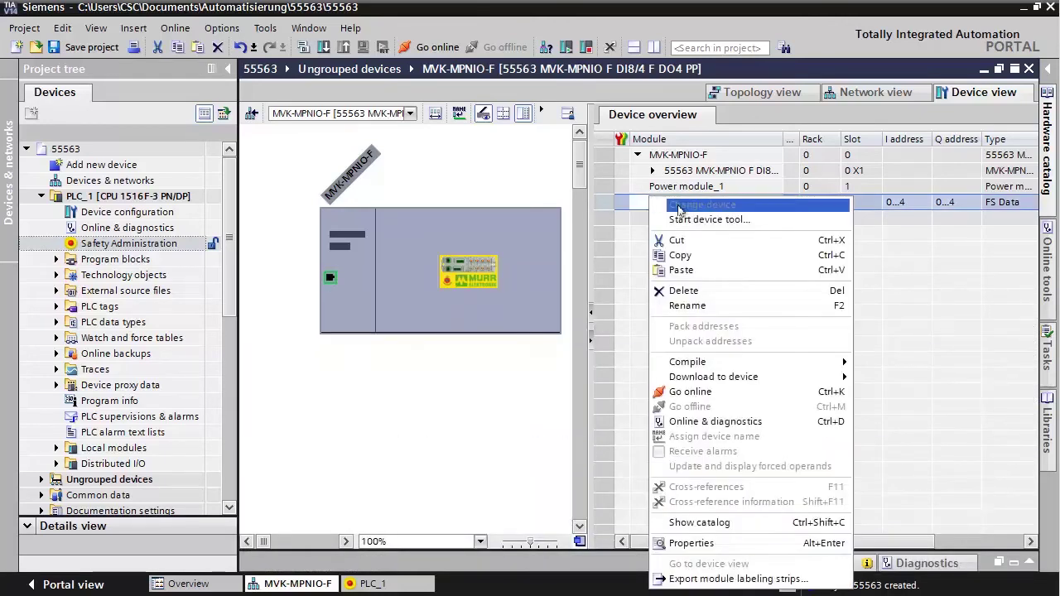
left_click(704, 220)
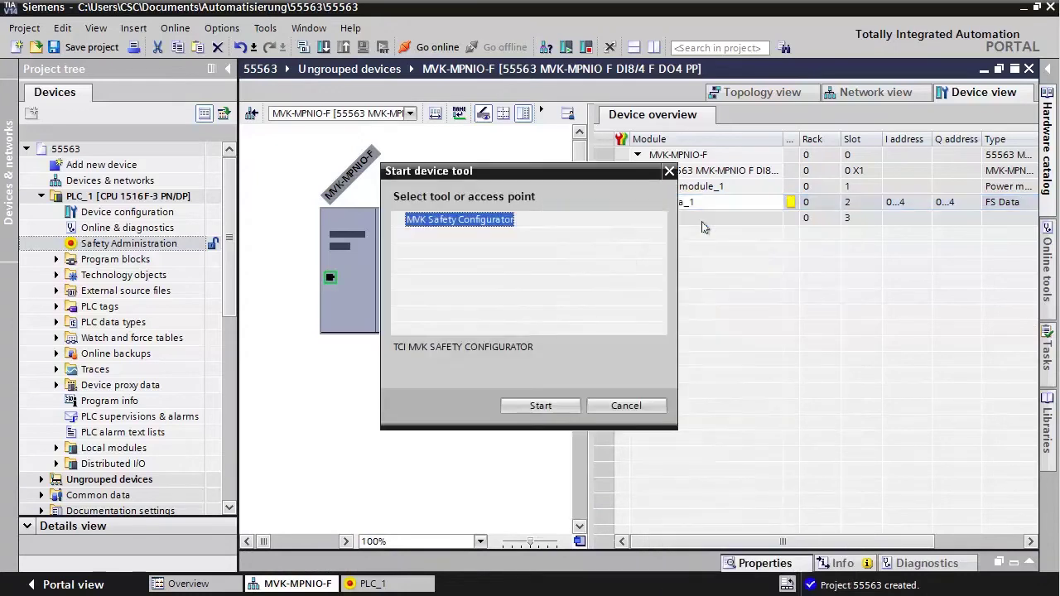
left_click(542, 406)
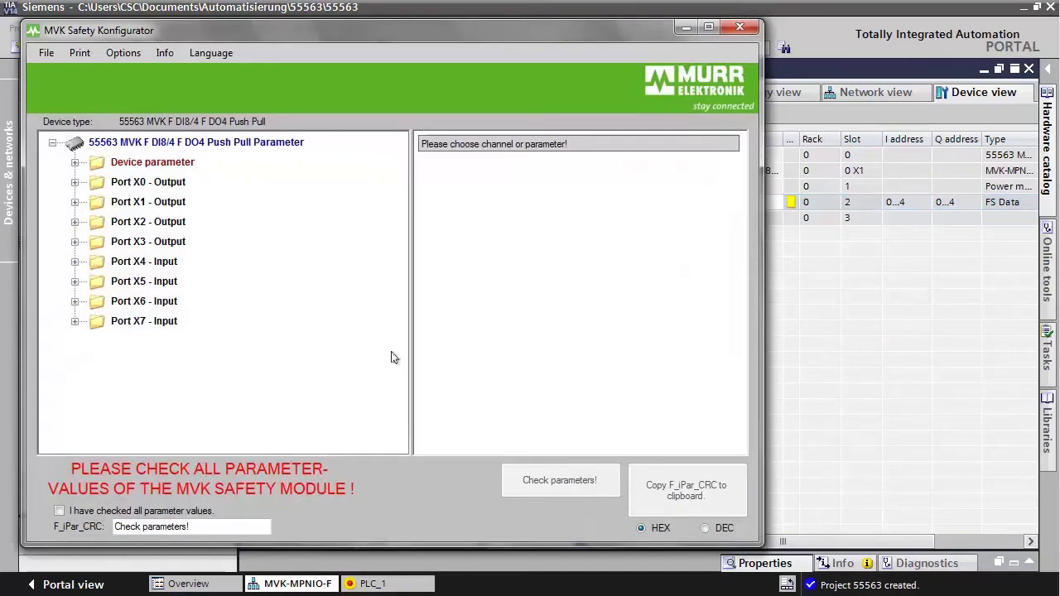
Review the parameters of Ports X0, X1 and X4 in the configurator.
left_click(75, 182)
left_click(75, 183)
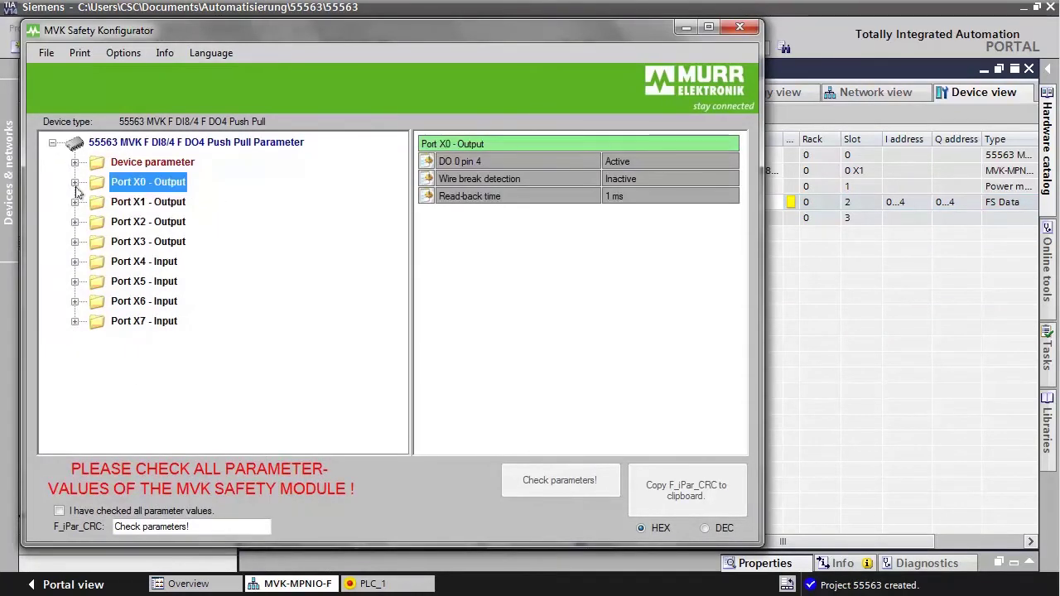
left_click(75, 202)
left_click(74, 202)
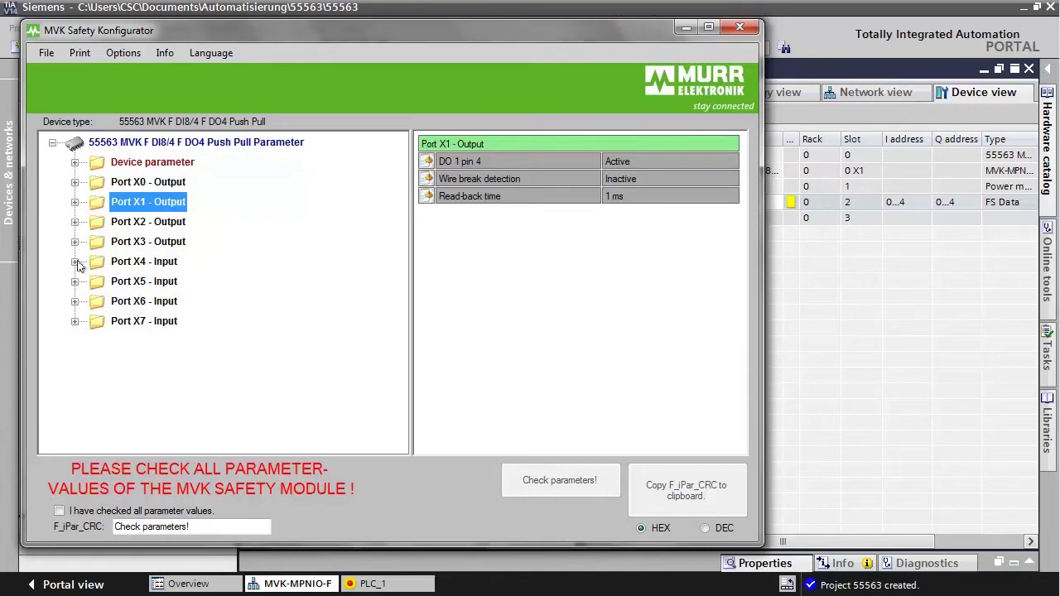
left_click(74, 262)
left_click(75, 163)
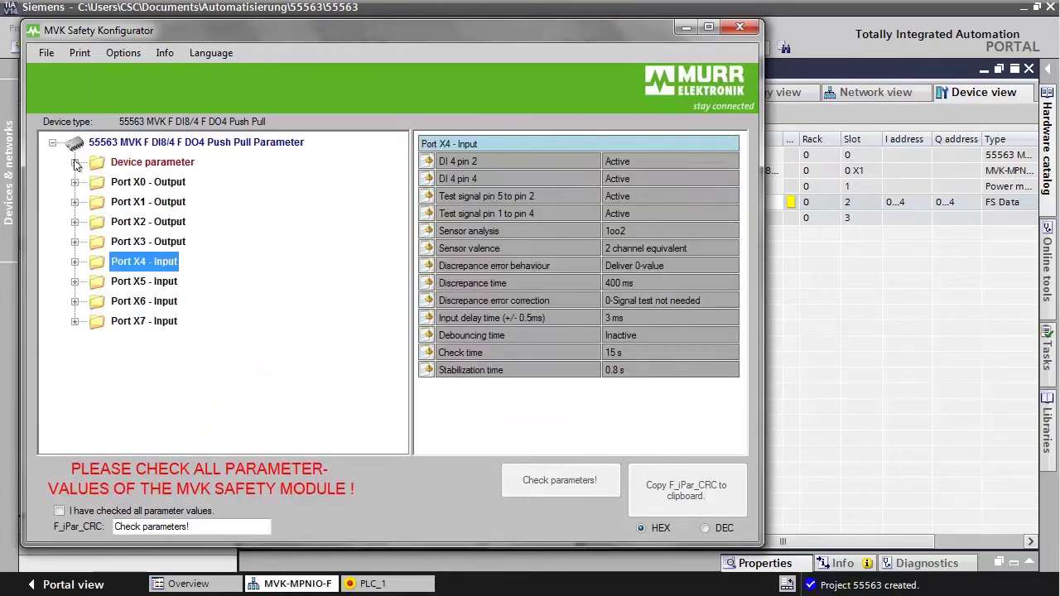
left_click(59, 512)
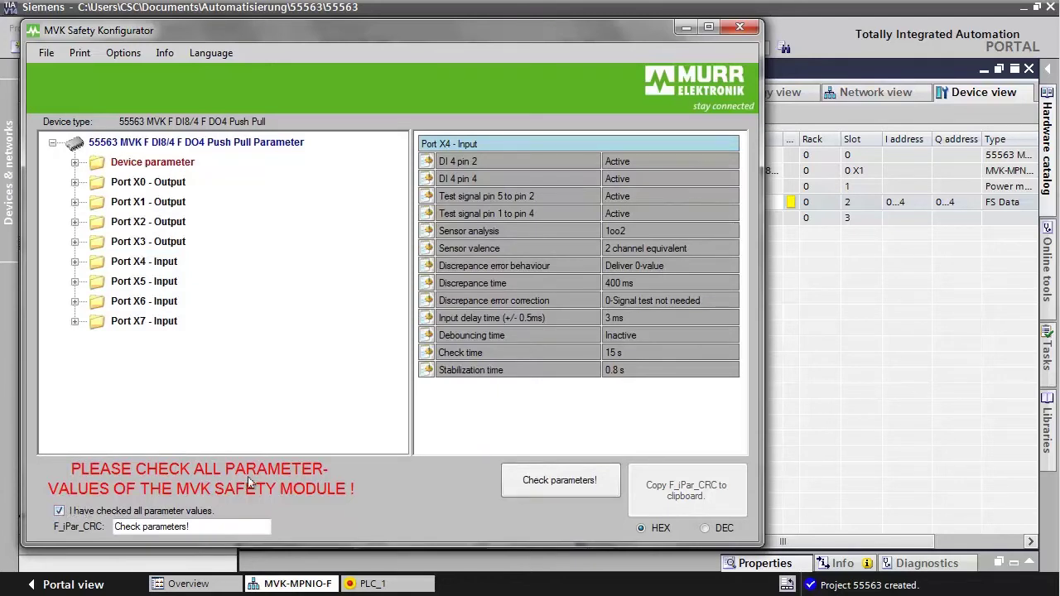
left_click(552, 482)
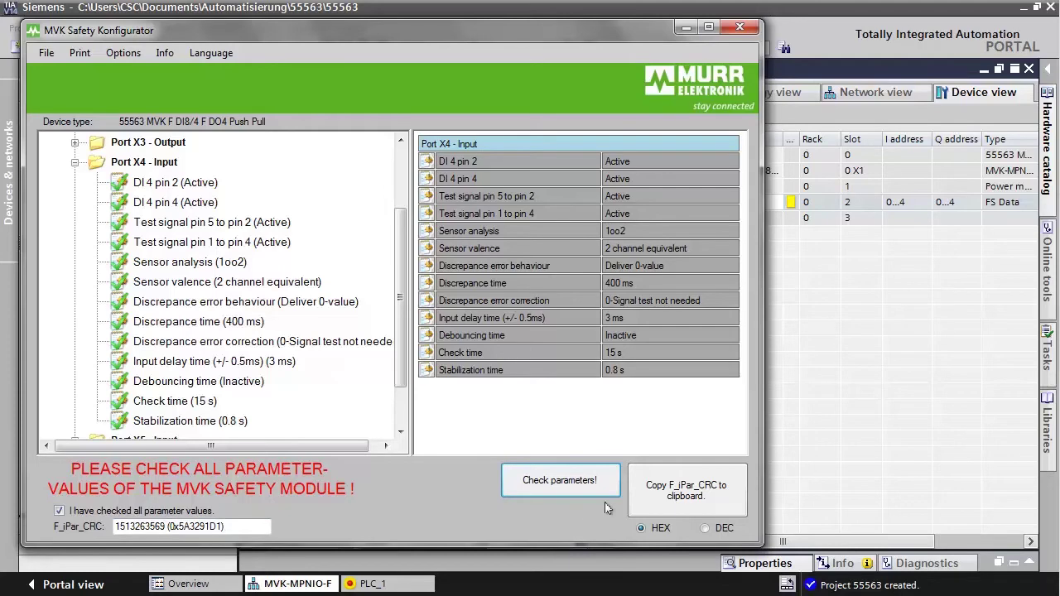
left_click(667, 498)
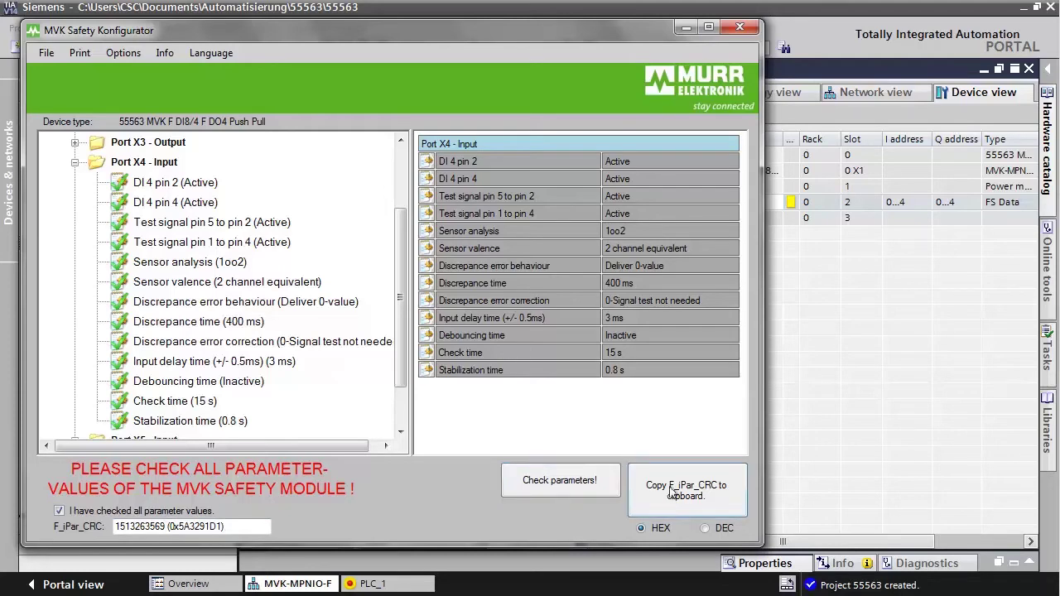
left_click(685, 28)
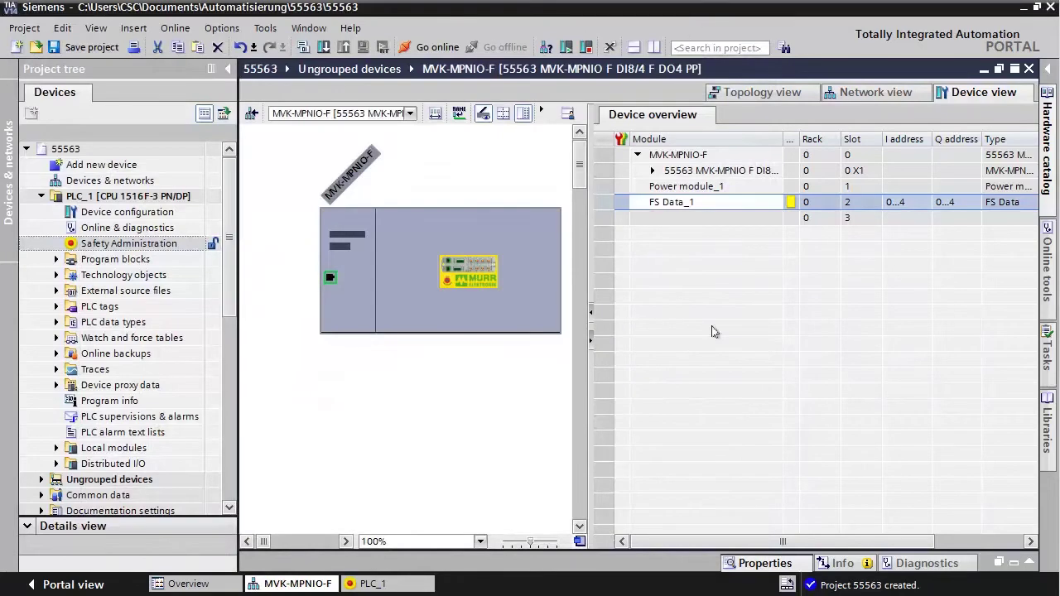
Paste 5A3291D1 into FS Data_1's PROFIsafe F_iPar_CRC and save project 55563.
left_click(758, 563)
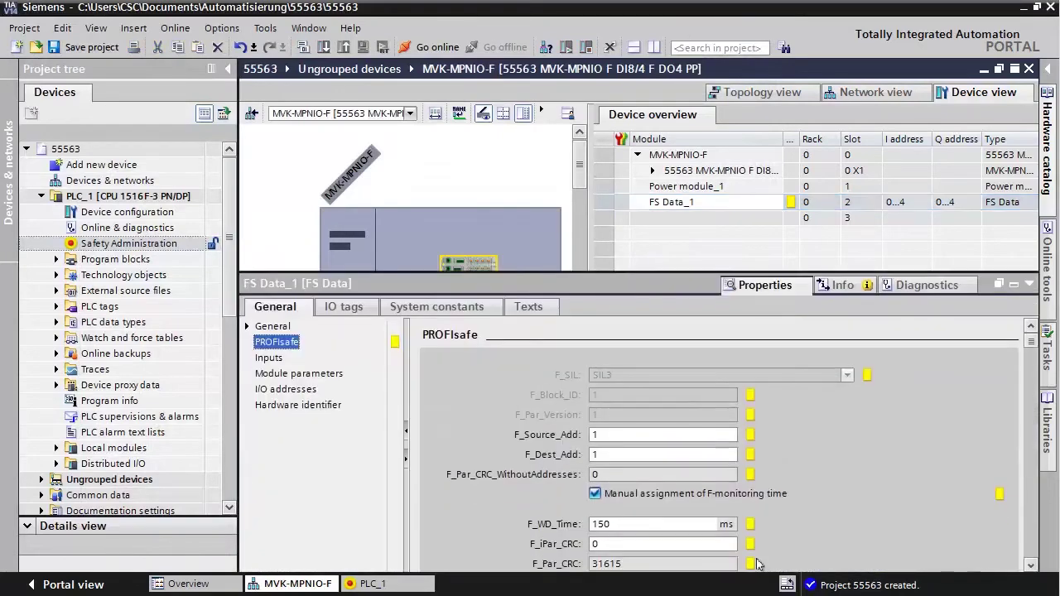
left_click(629, 544)
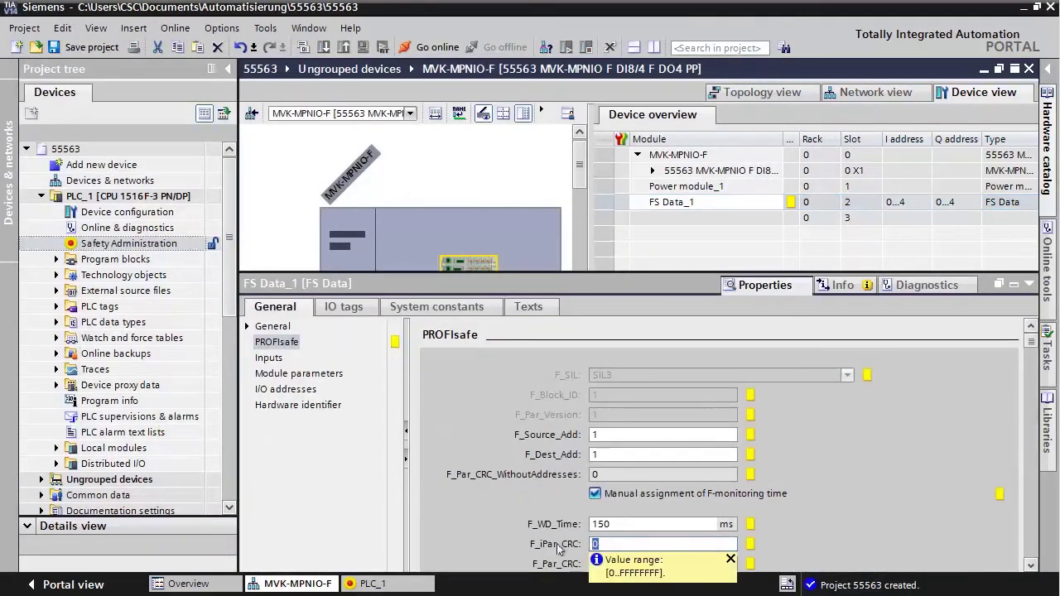
key("ctrl+v")
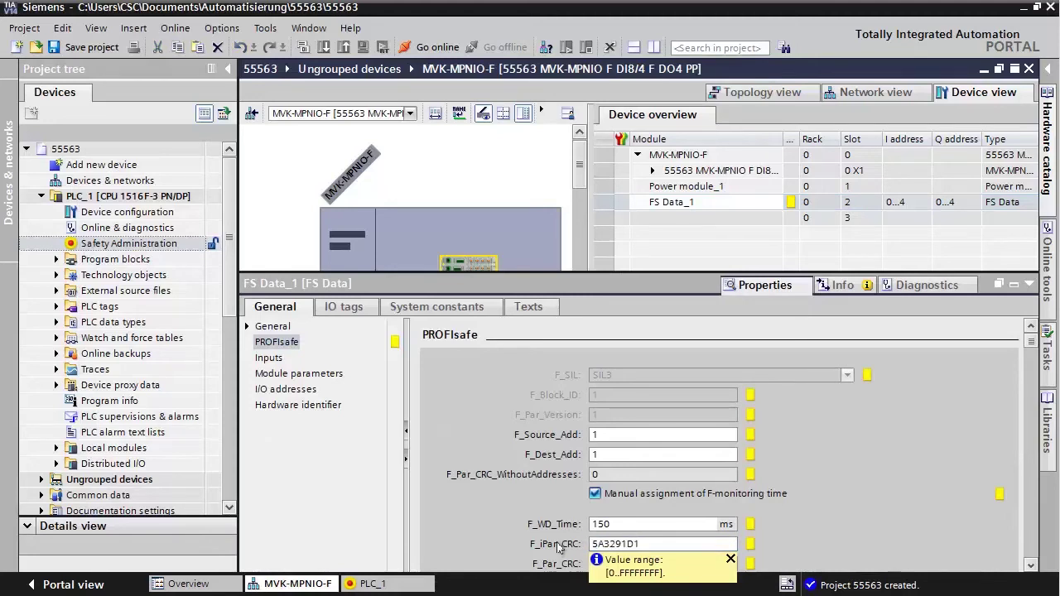
left_click(96, 50)
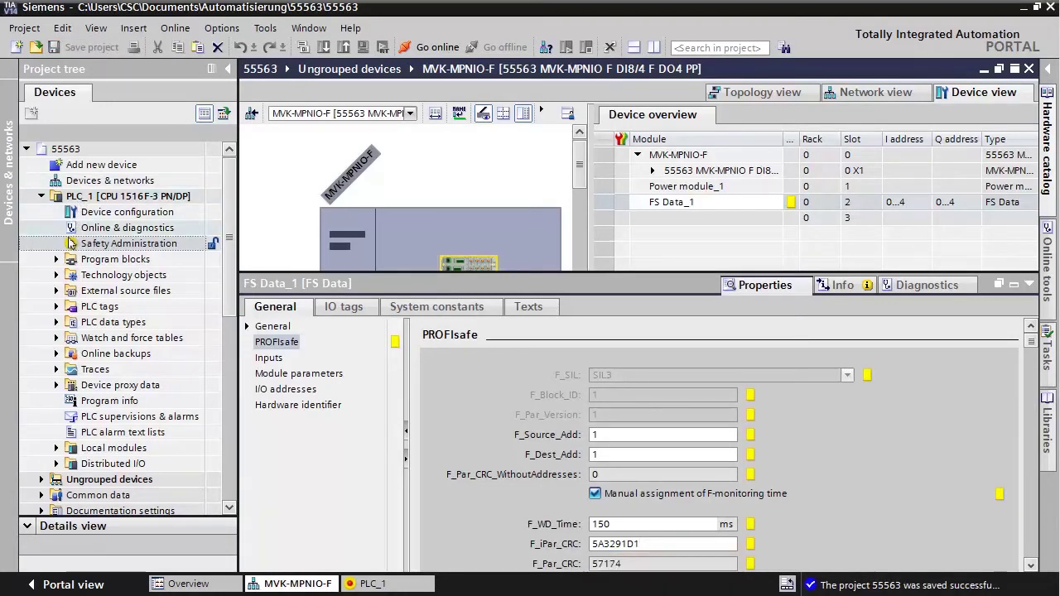
left_click(56, 259)
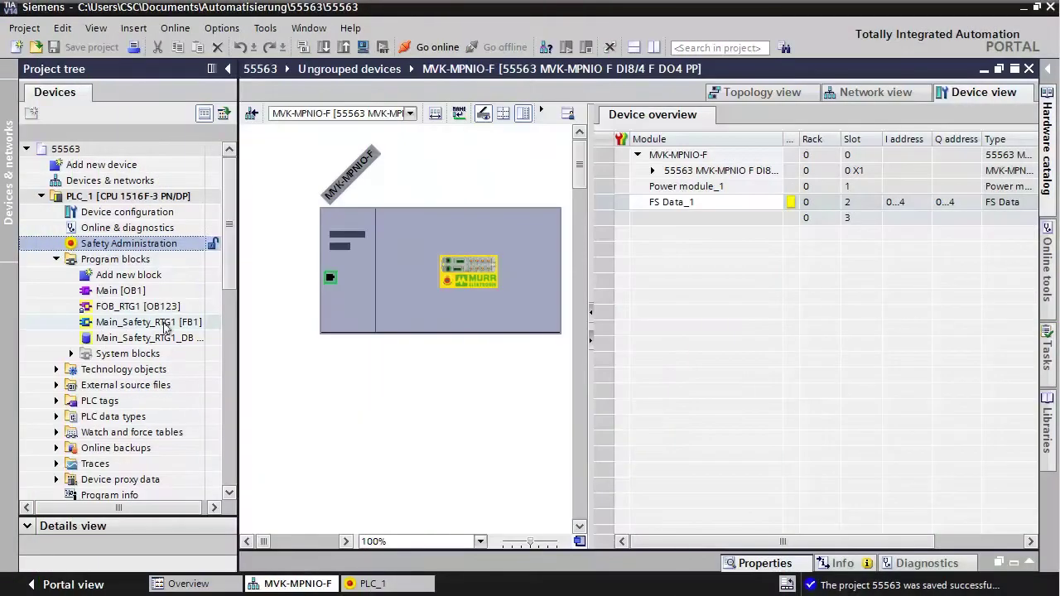
In Main_Safety_RTG1 Network 1, insert an ACK_GL call with instance ACK_GL_DB.
left_click(164, 327)
double_click(164, 325)
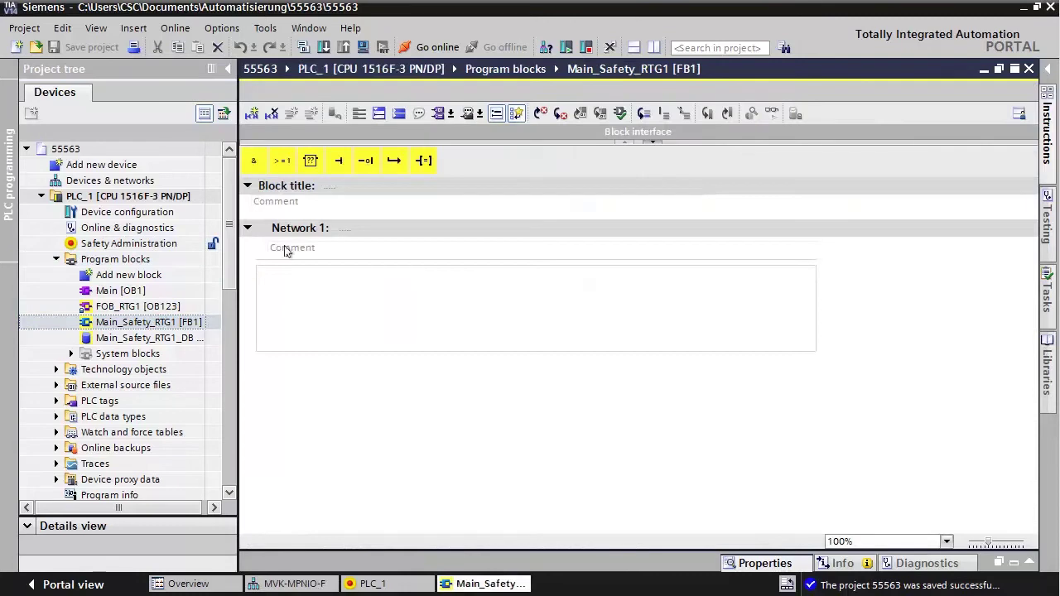
left_click(309, 163)
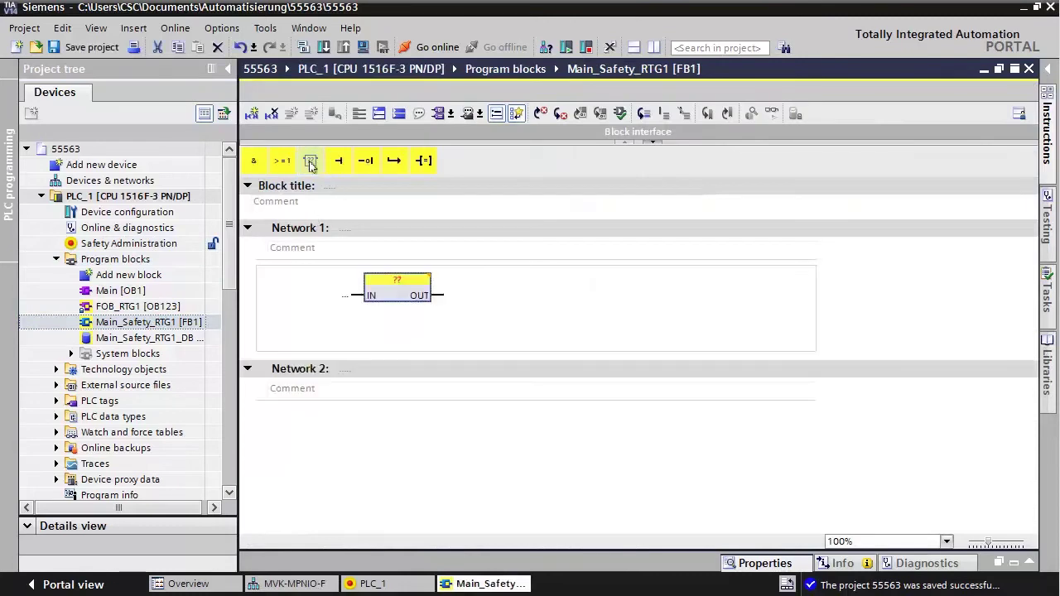
left_click(398, 280)
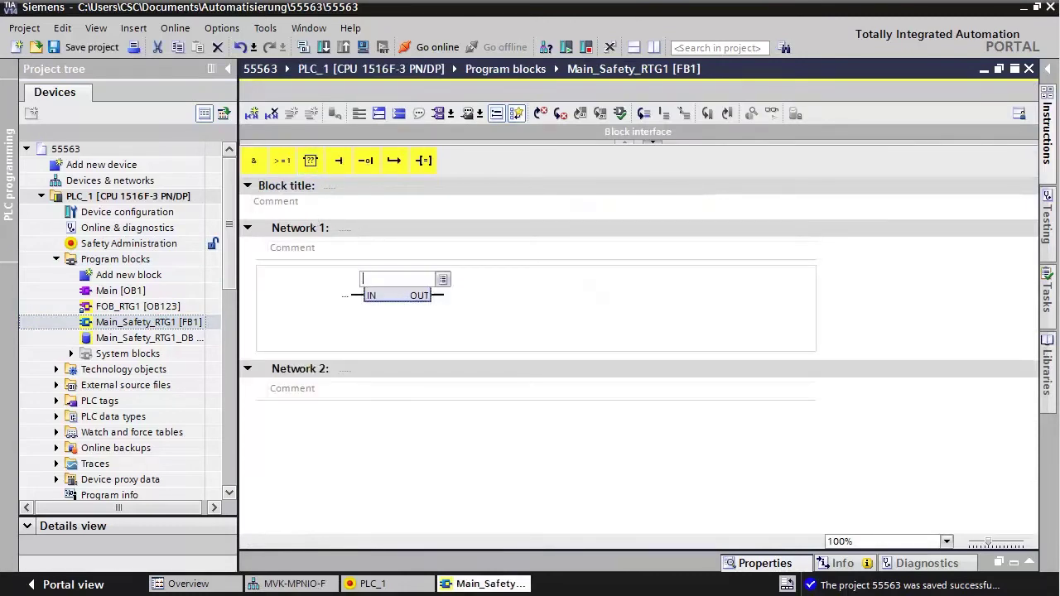
type("ack")
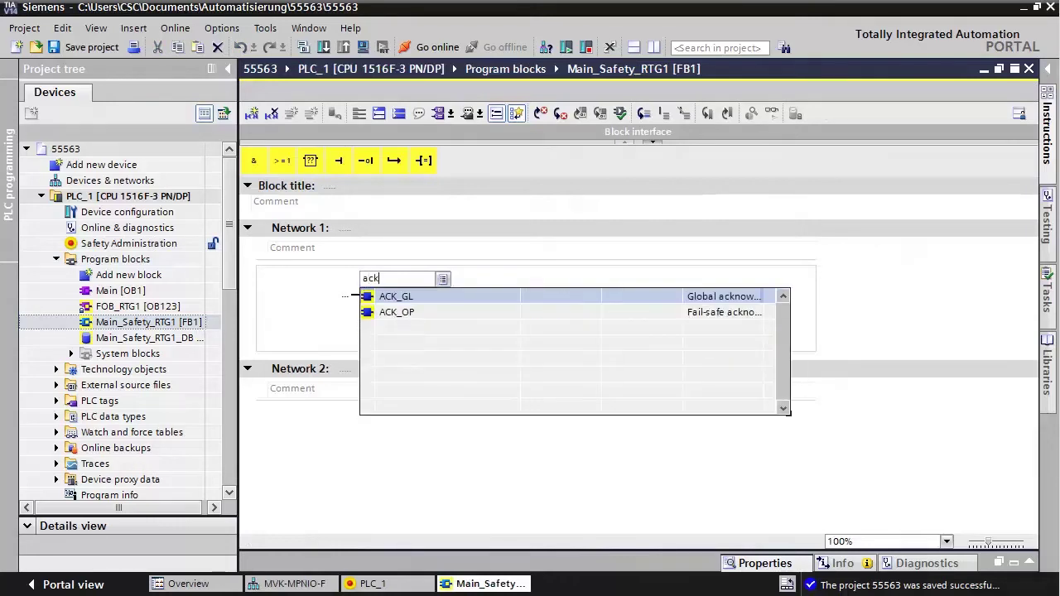
left_click(418, 304)
key("Return")
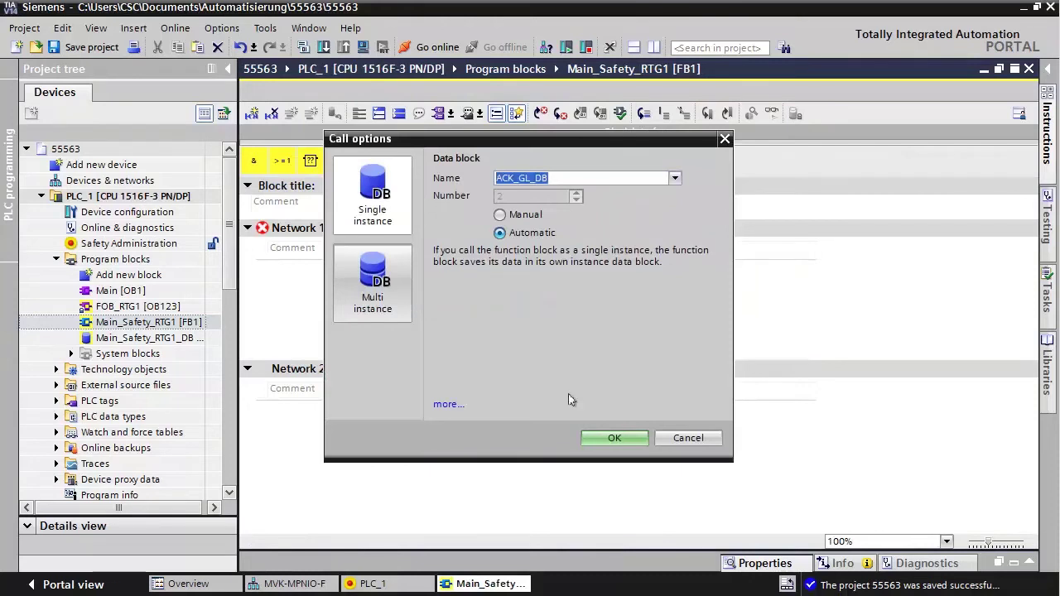
left_click(613, 438)
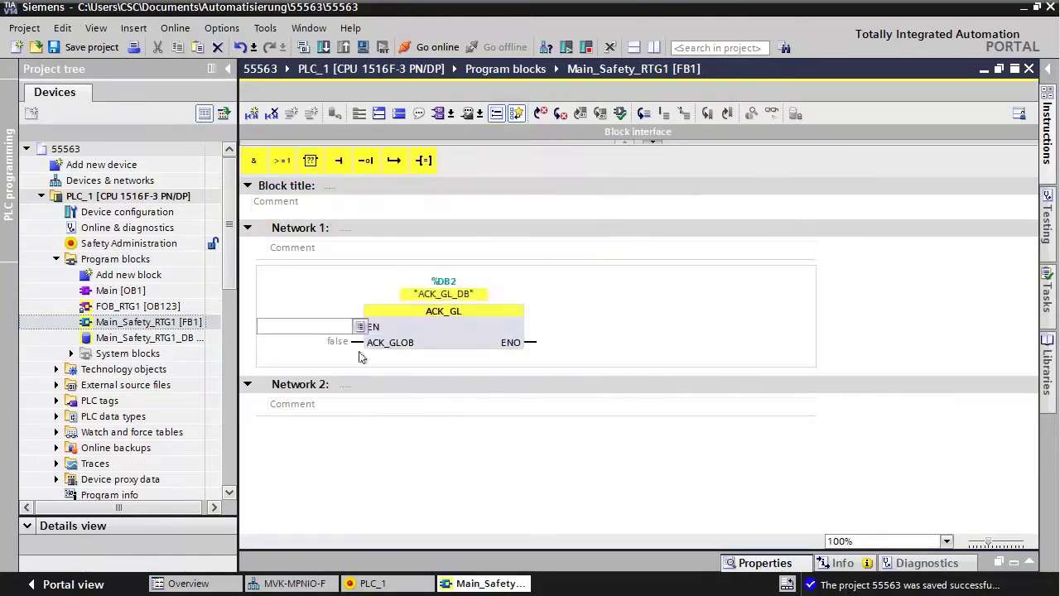
Wire the ACK_GL call's ACK_GLOB input to %M10.0.
left_click(323, 343)
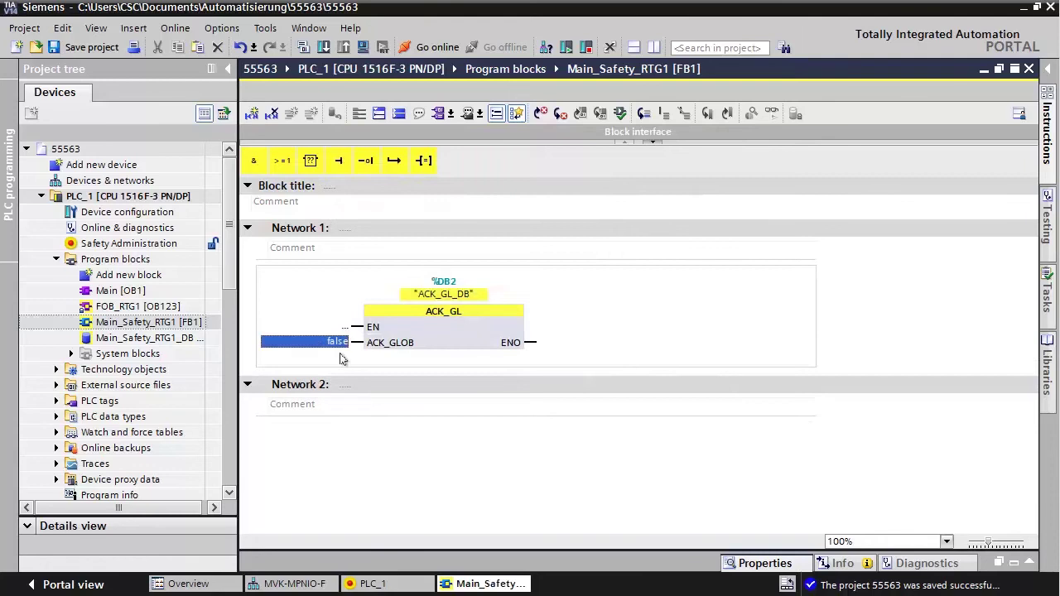
type("%M10.0")
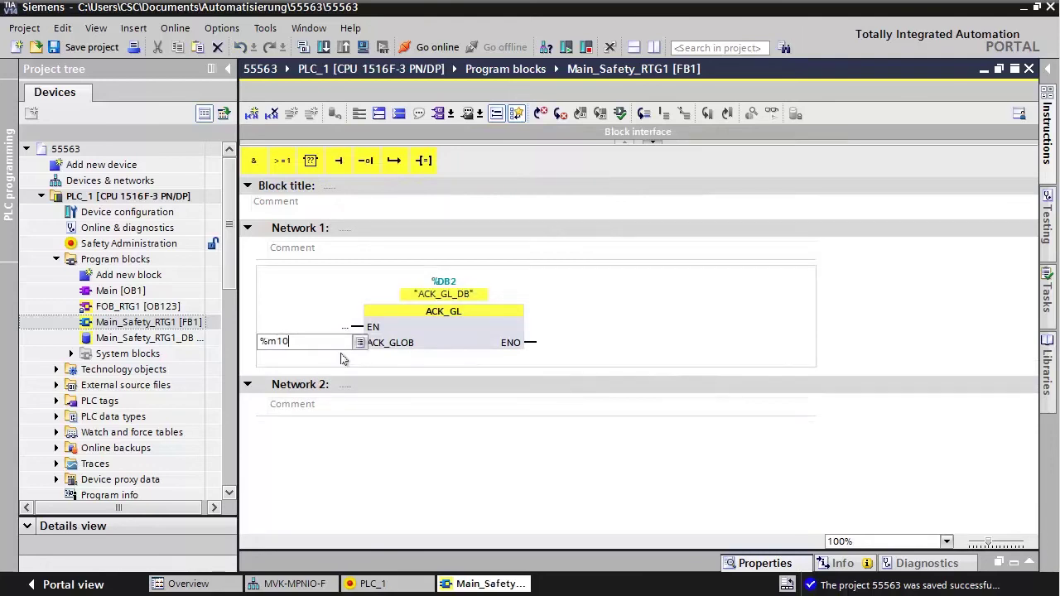
key("Return")
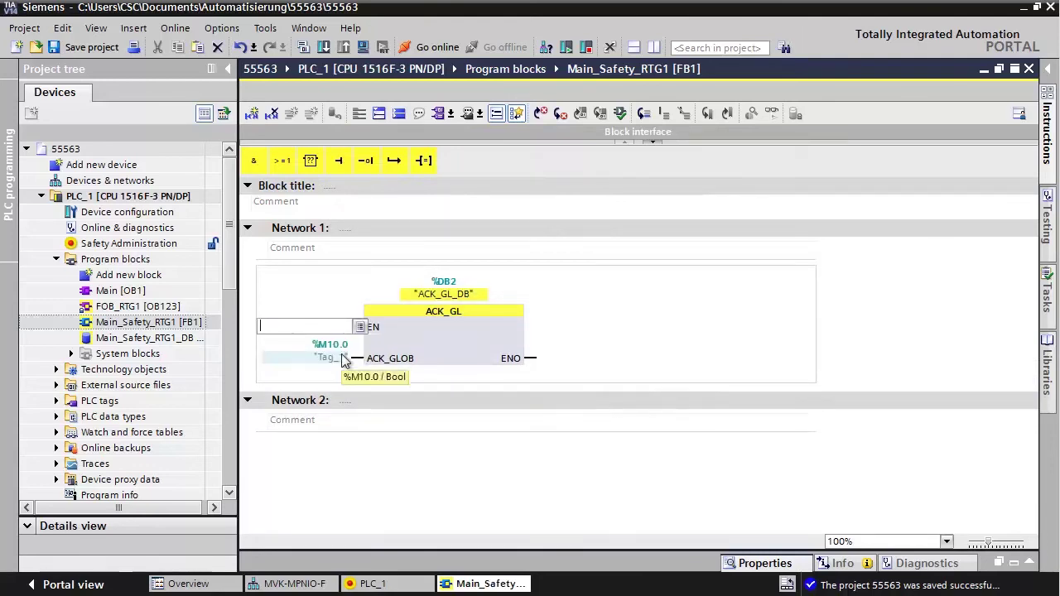
key("Return")
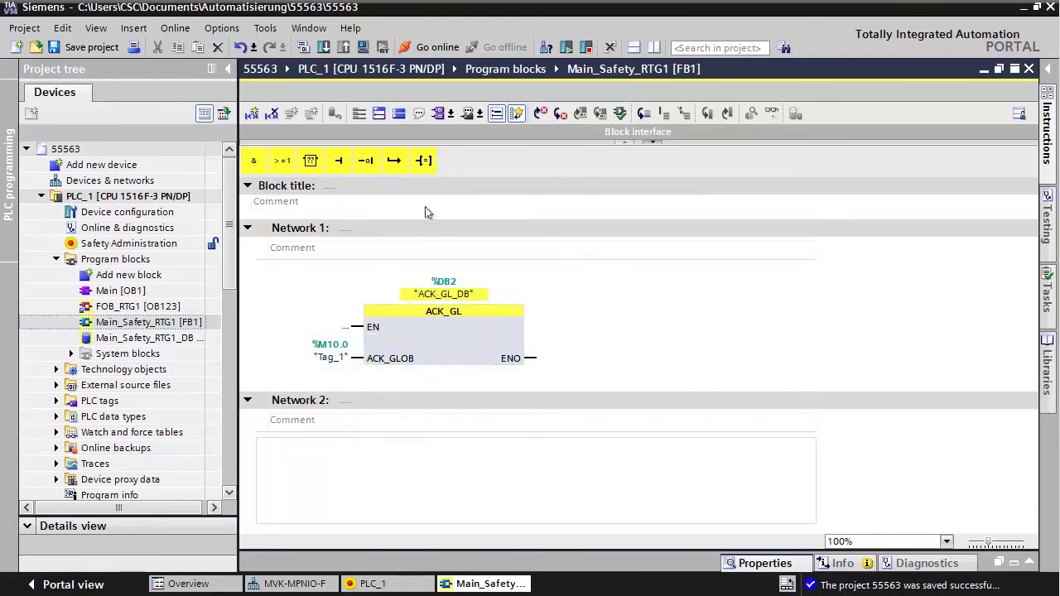
left_click(425, 162)
Assign %I0.0 to %Q0.0 in Network 2, then compile PLC_1.
left_click(338, 485)
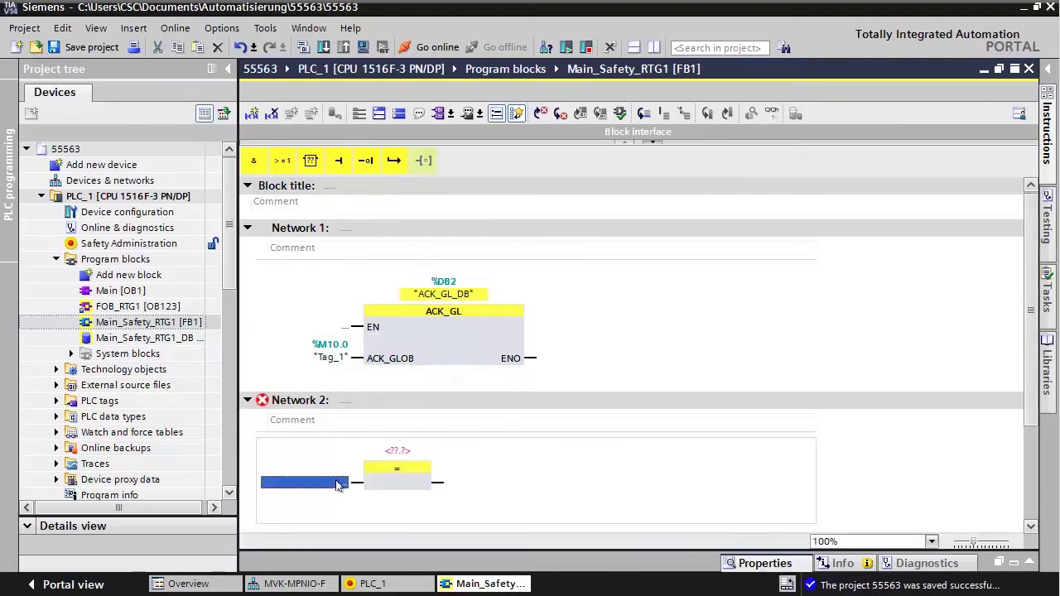
type("%i0.0")
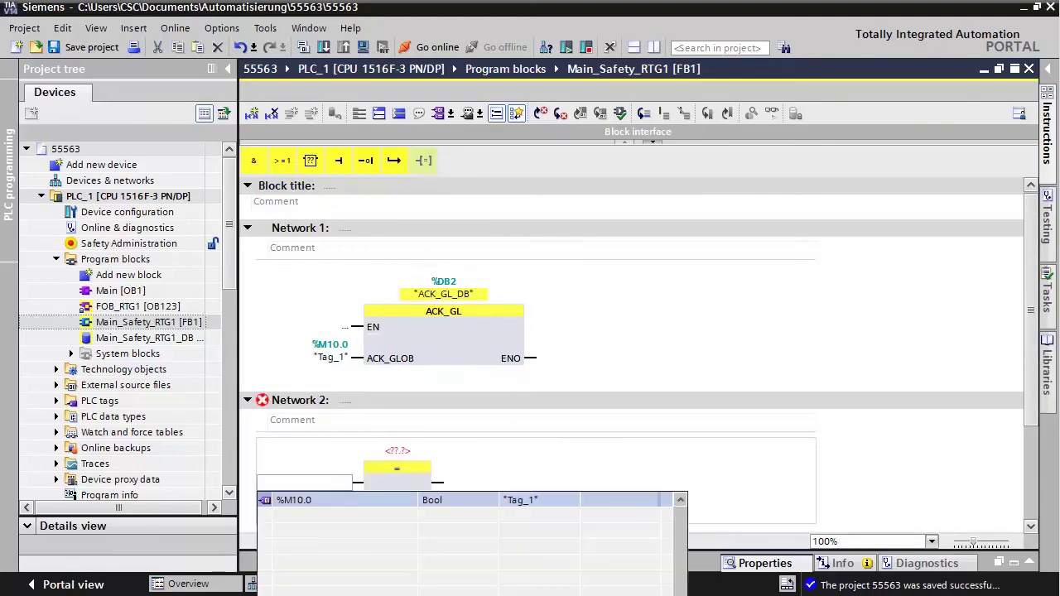
key("Return")
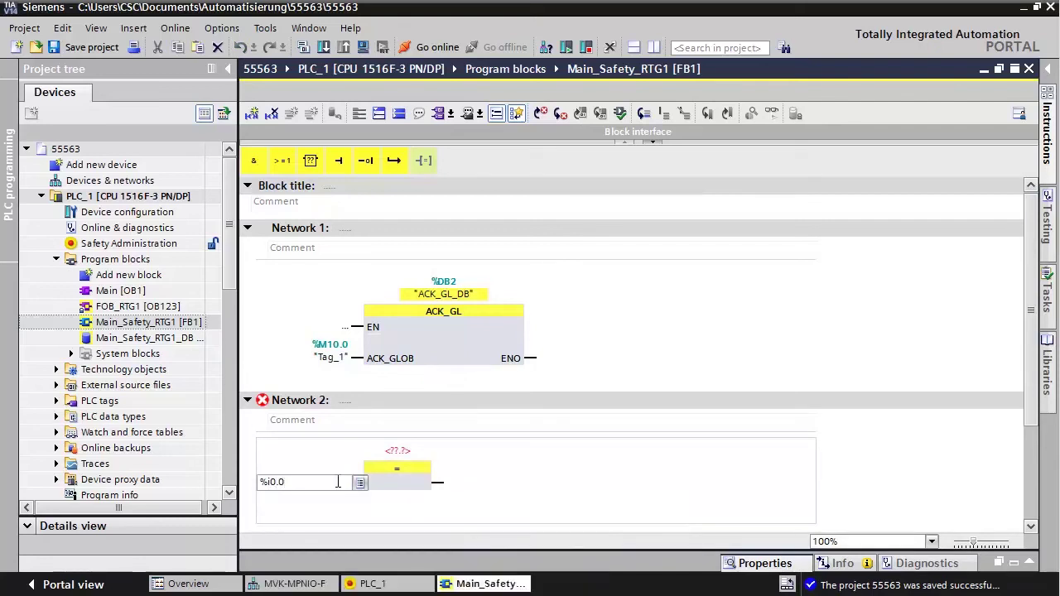
key("Return")
type("%q0.0")
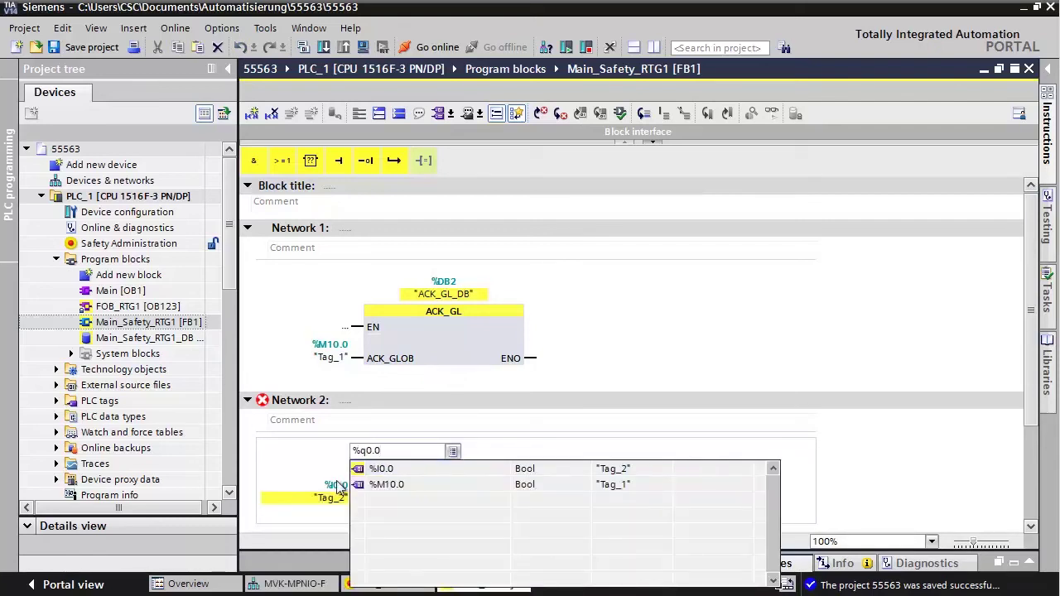
key("Return")
key("Return")
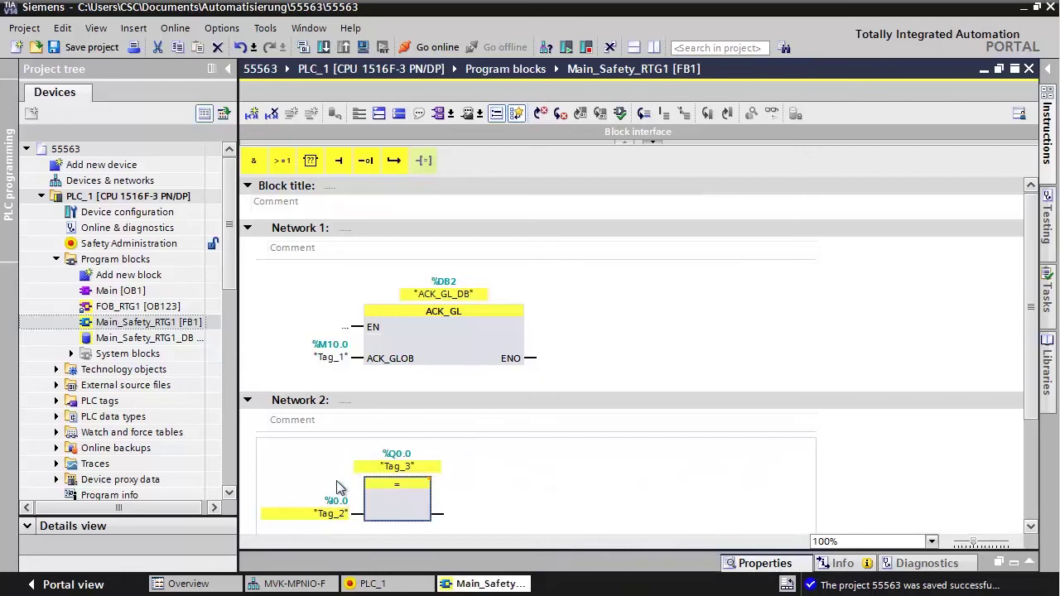
left_click(157, 196)
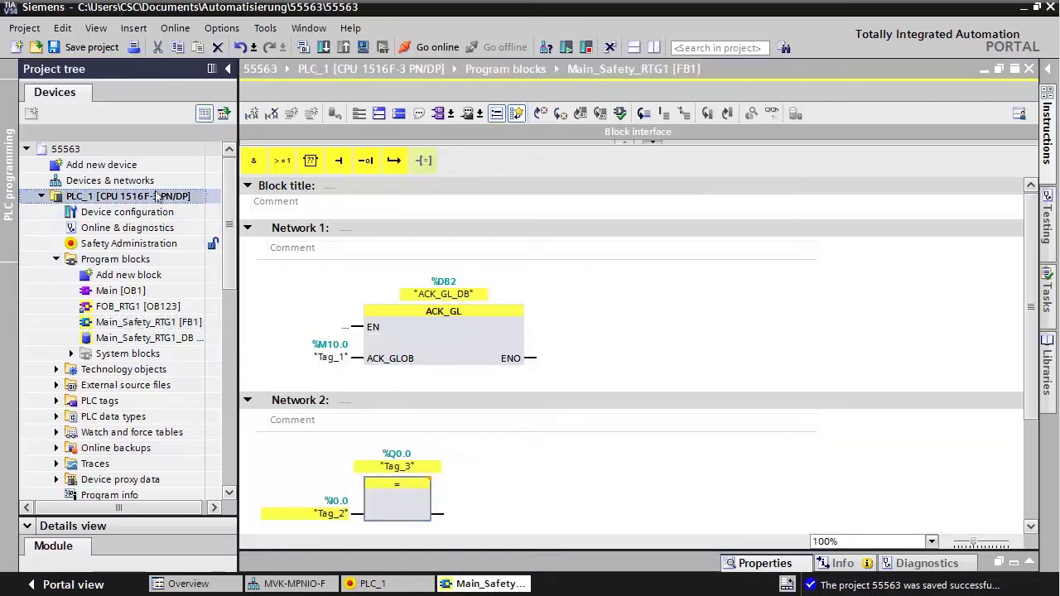
left_click(303, 48)
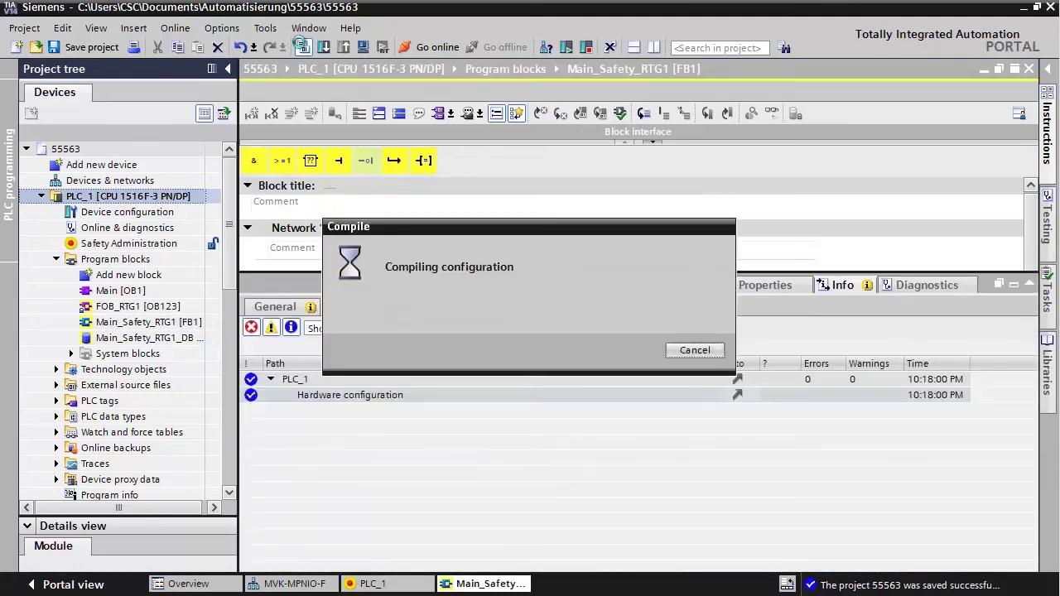